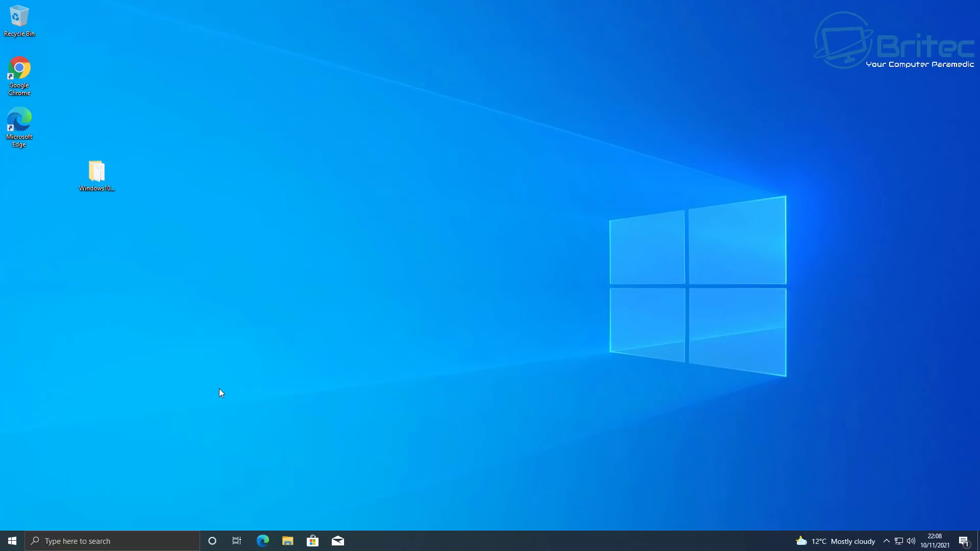
- Launch the Local Group Policy Editor by searching for gpedit
click(69, 540)
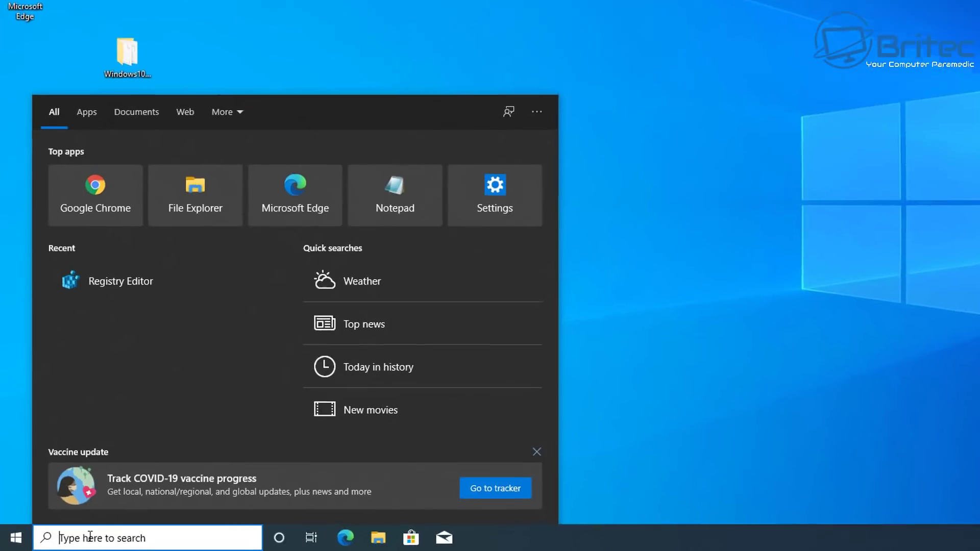
text(gpedit)
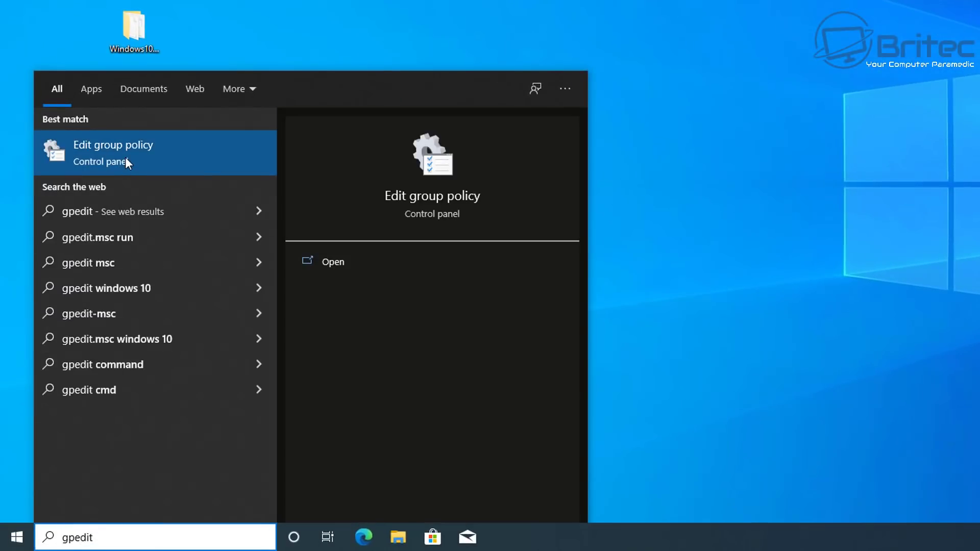
click(125, 159)
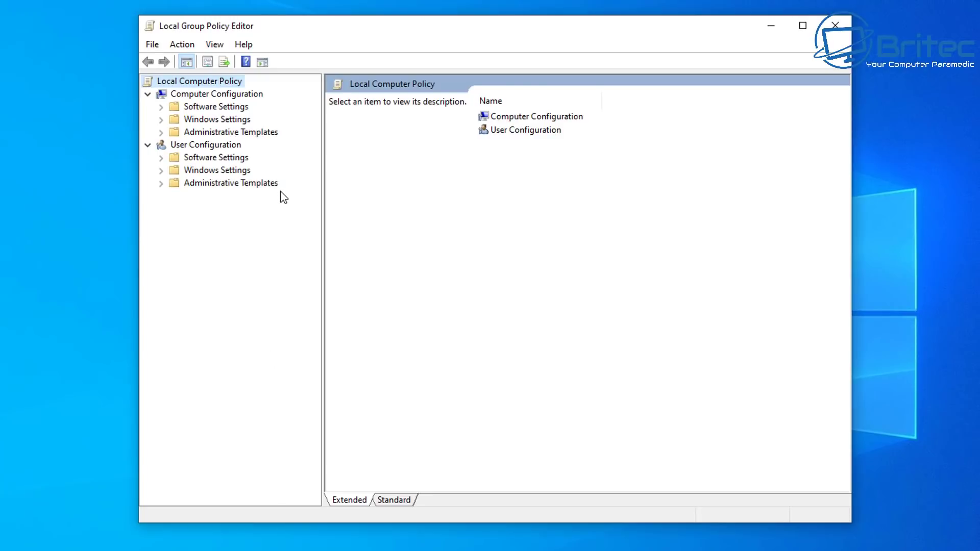
- Expand Computer Configuration > Administrative Templates > Windows Components and select Windows Update
click(220, 95)
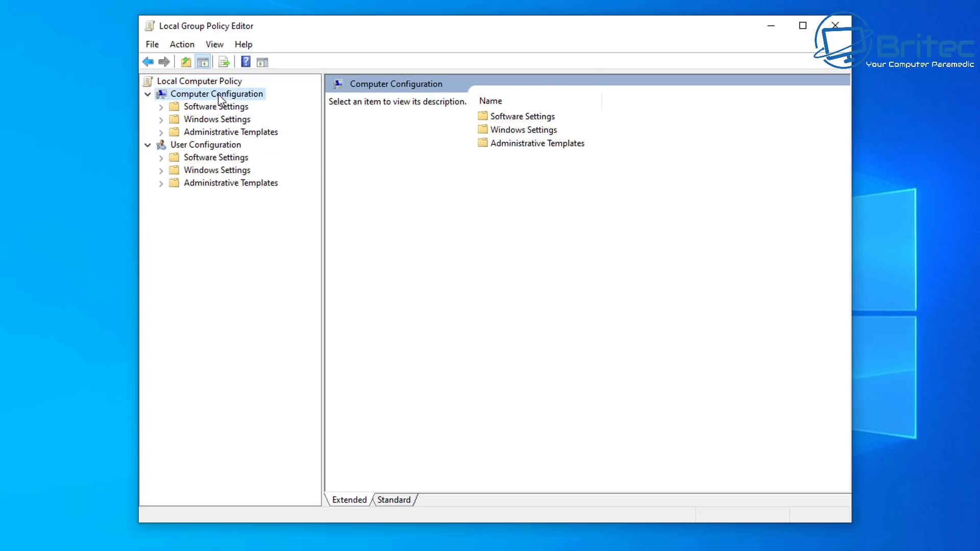
click(224, 131)
click(161, 133)
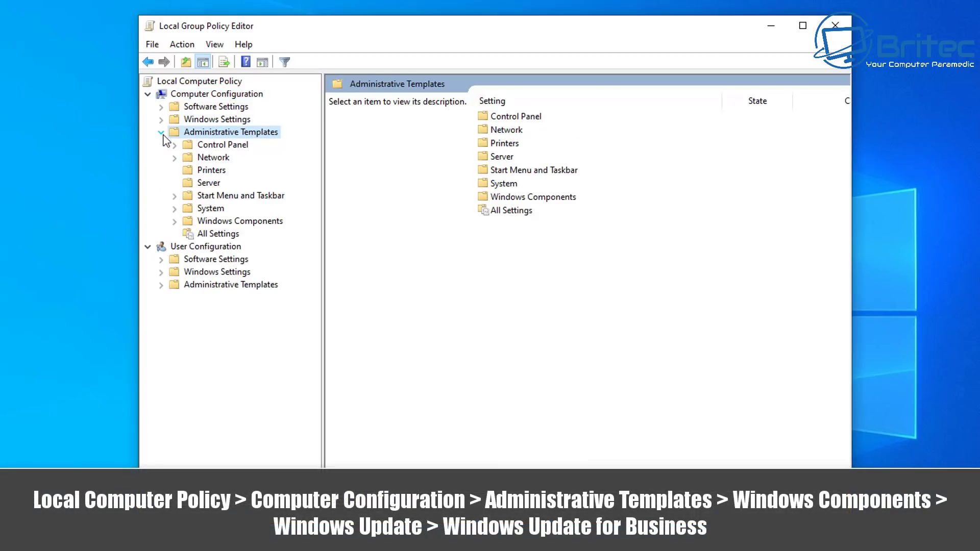
click(214, 221)
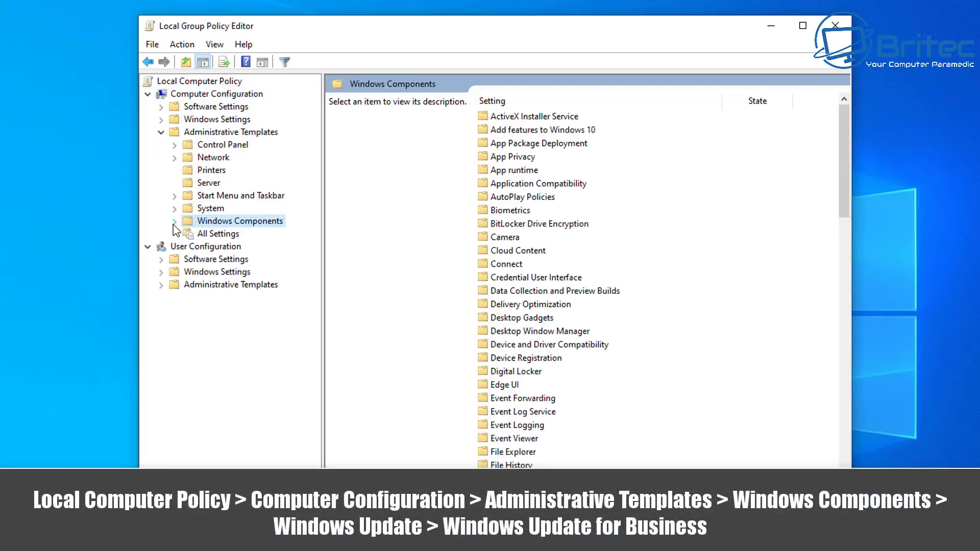
click(174, 221)
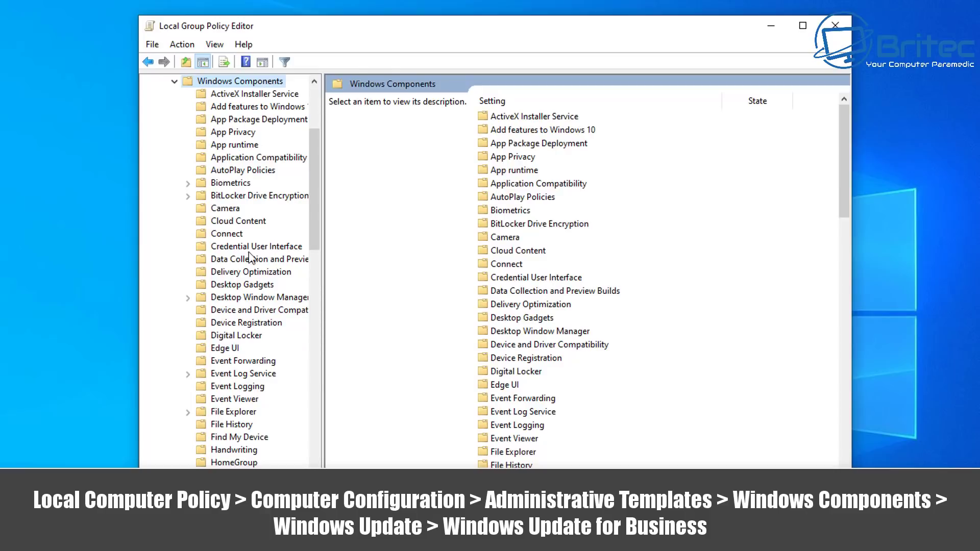
scroll(249, 449, down, 2)
scroll(249, 449, down, 17)
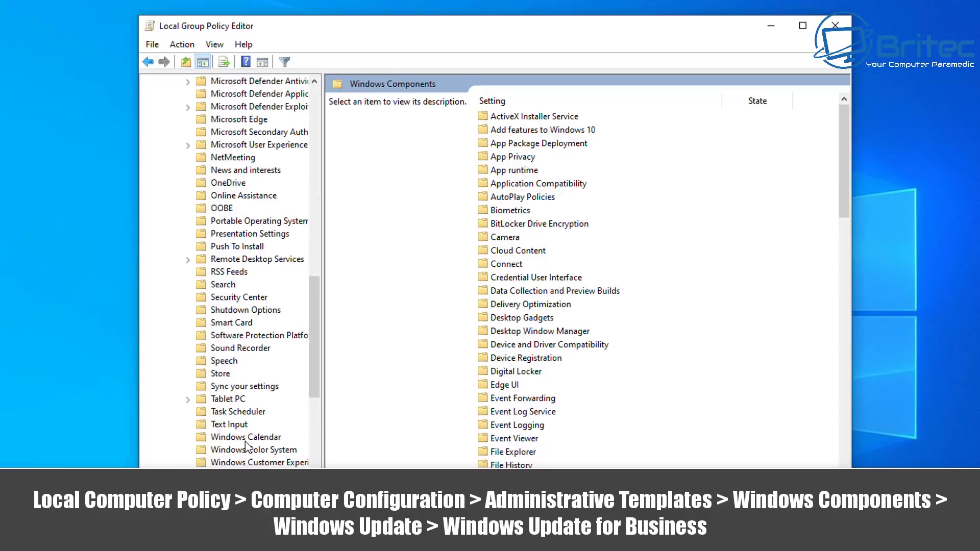
click(238, 451)
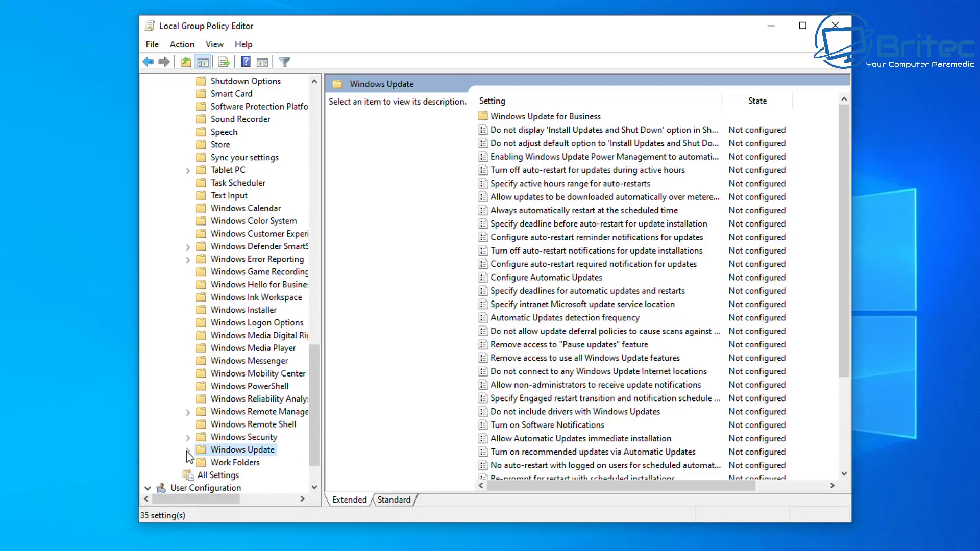
- Under Windows Update for Business, open the 'Select the target Feature Update version' policy dialog
double_click(242, 453)
scroll(266, 456, down, 1)
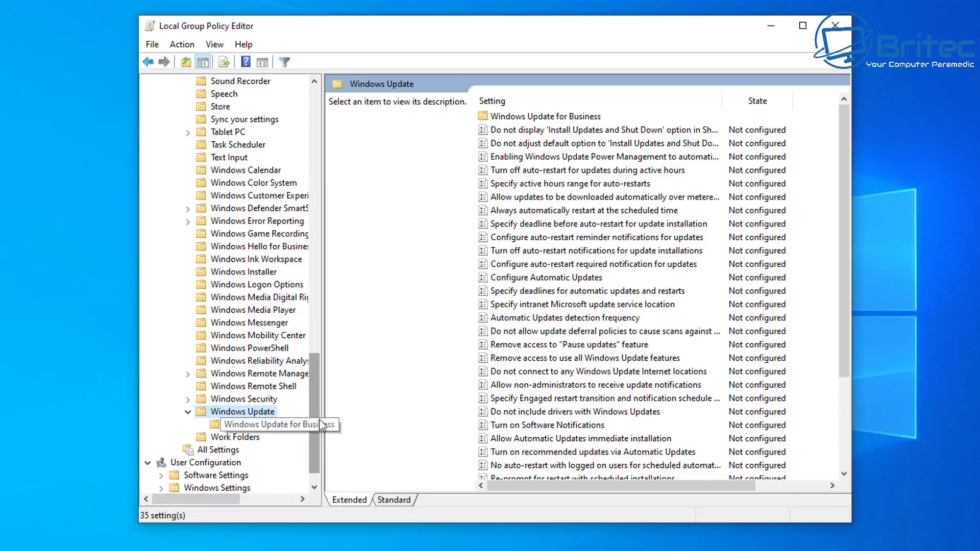
drag(322, 419, 375, 420)
click(286, 425)
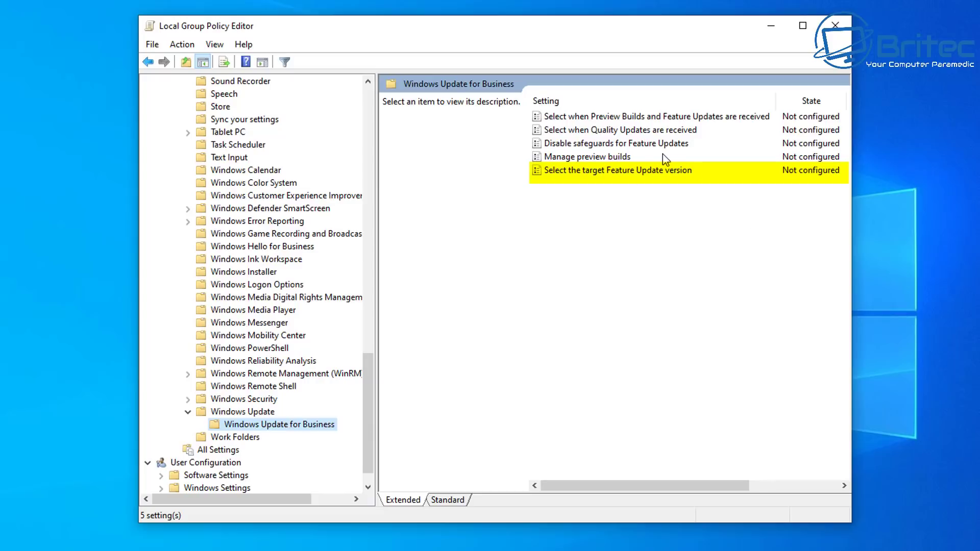
click(583, 172)
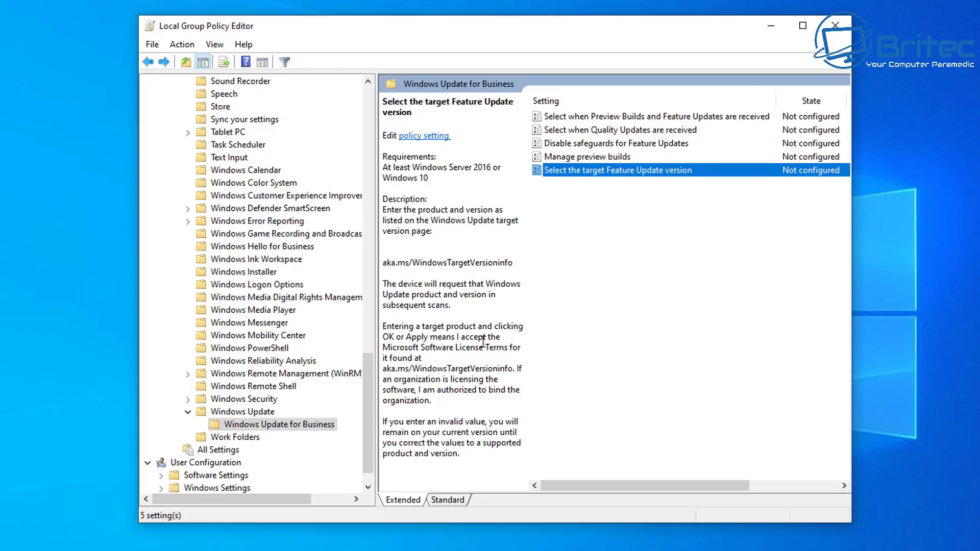
double_click(641, 174)
drag(288, 100, 655, 91)
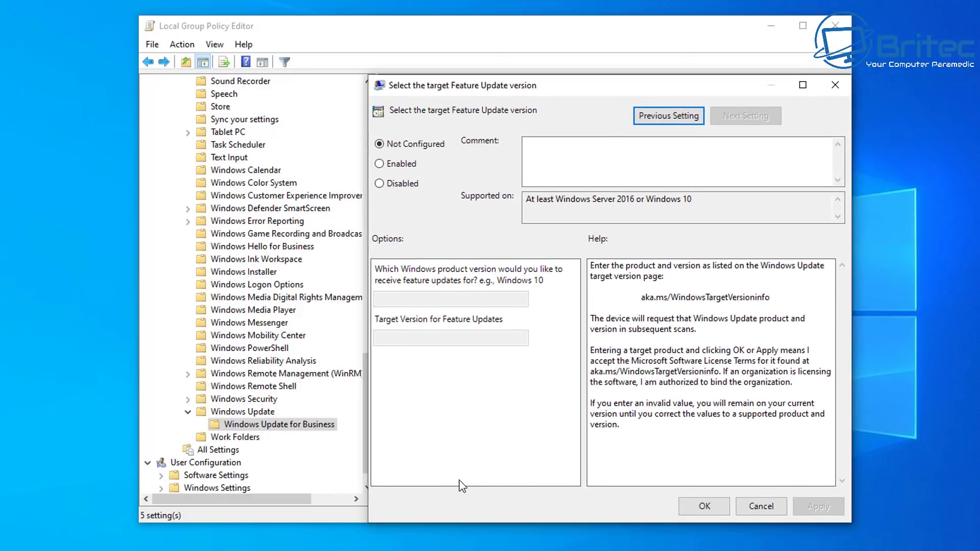
- Set the policy to Enabled and check the installed version with winver, which shows 21H1
click(380, 164)
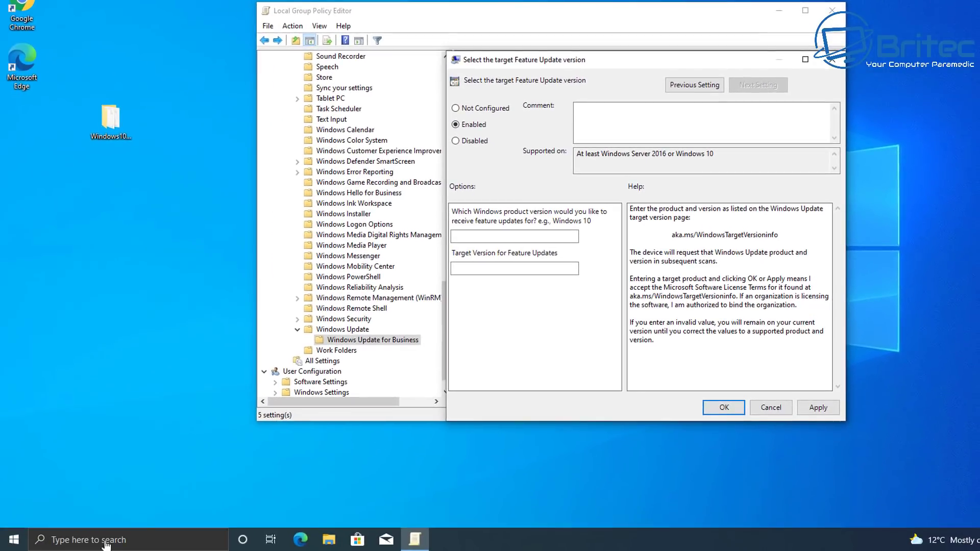
click(102, 542)
text(wi)
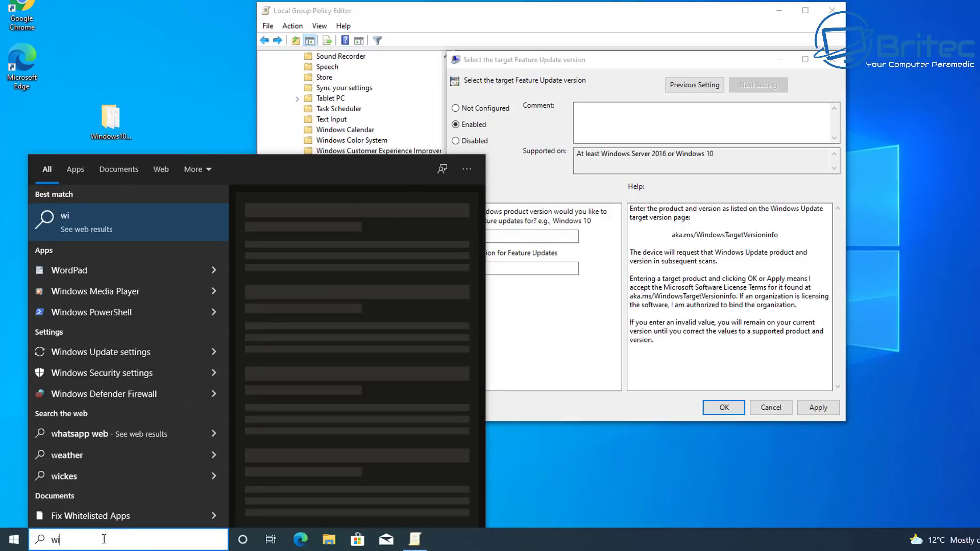
text(nver)
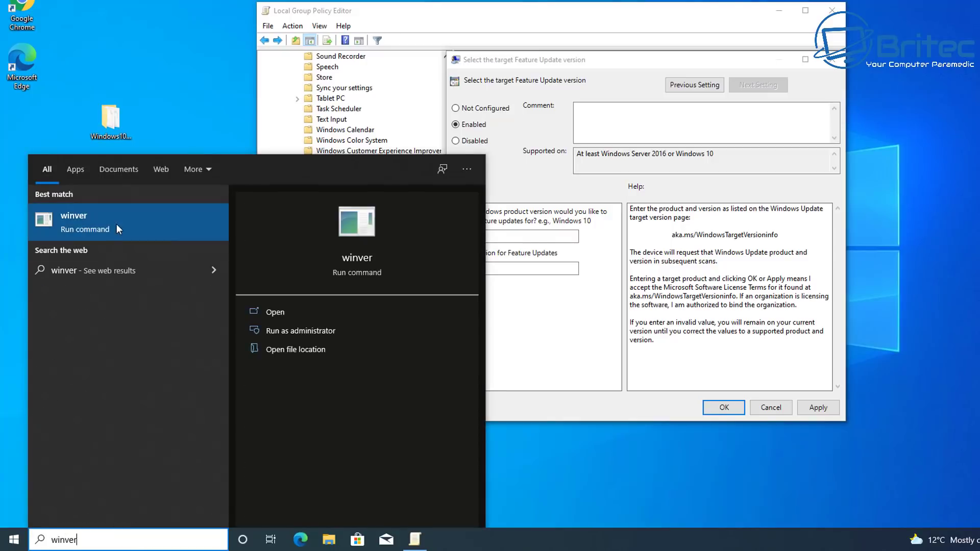
click(116, 223)
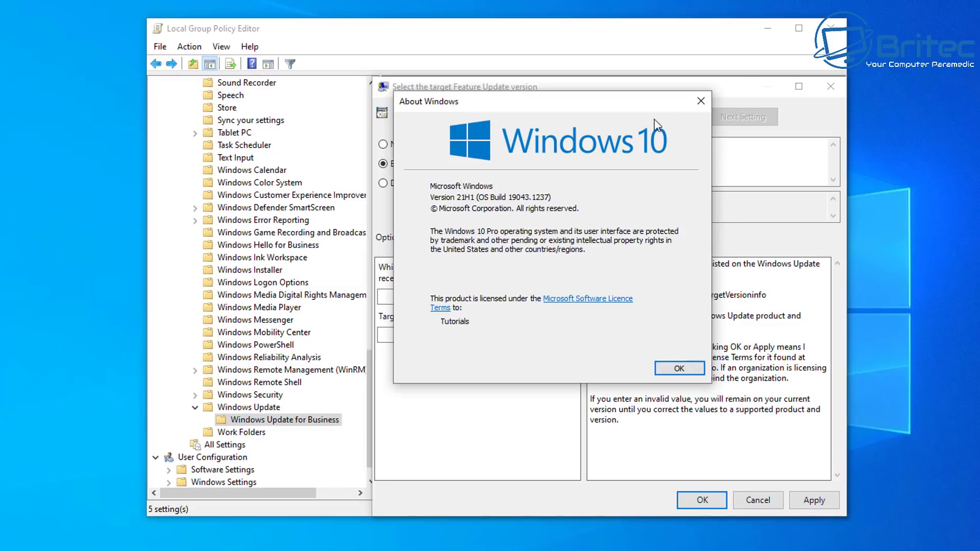
- Enter product 'Windows 10' and target version '21H1' in the policy options, then apply and confirm
click(701, 104)
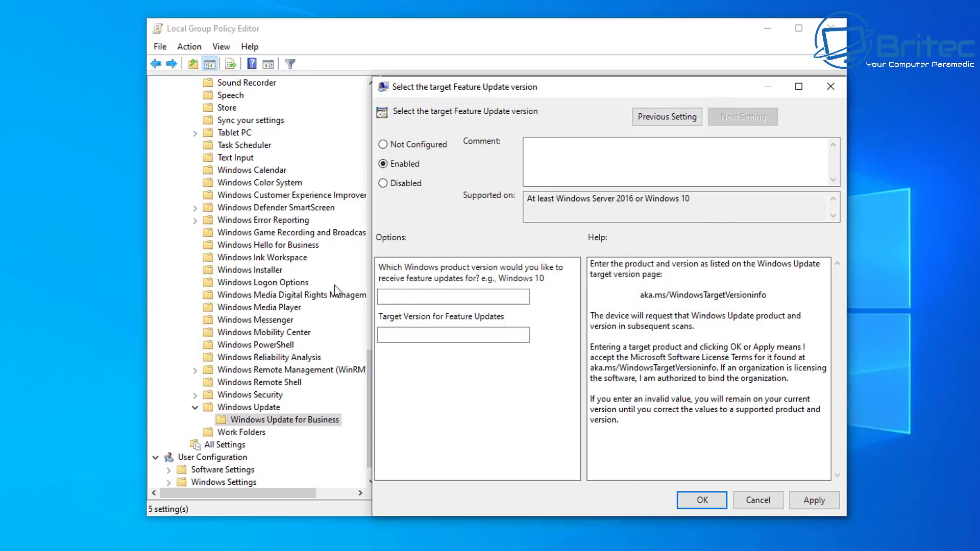
click(406, 296)
text(Windows 10)
click(394, 334)
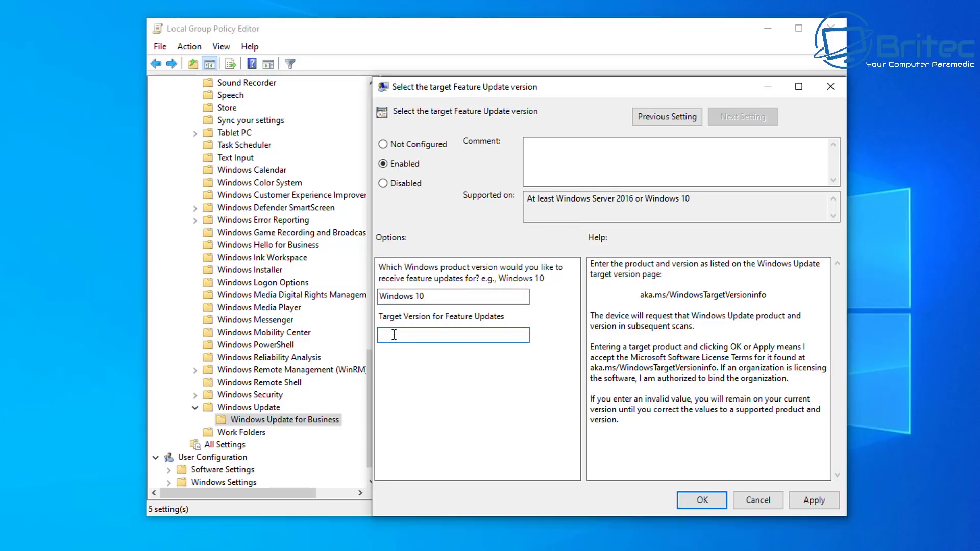
text(21h)
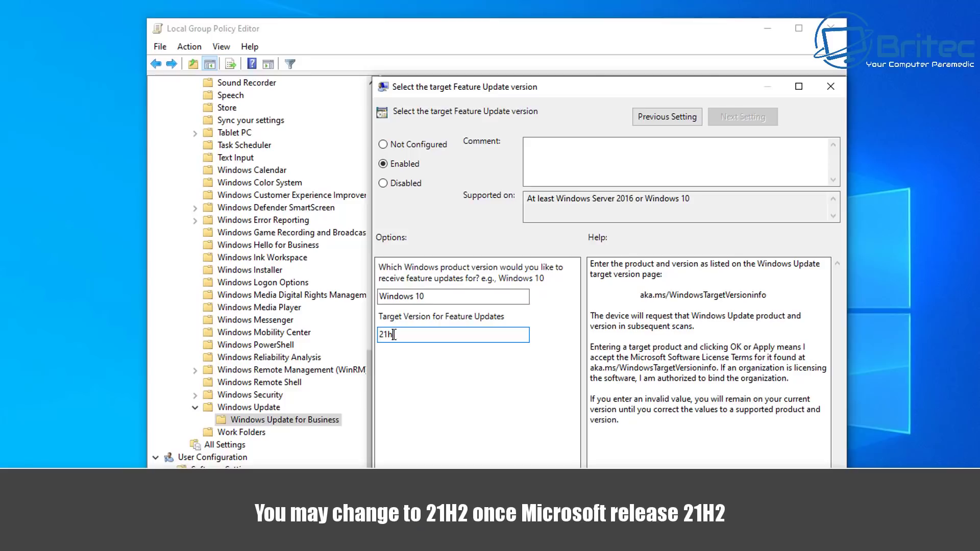
key(BackSpace)
text(H1)
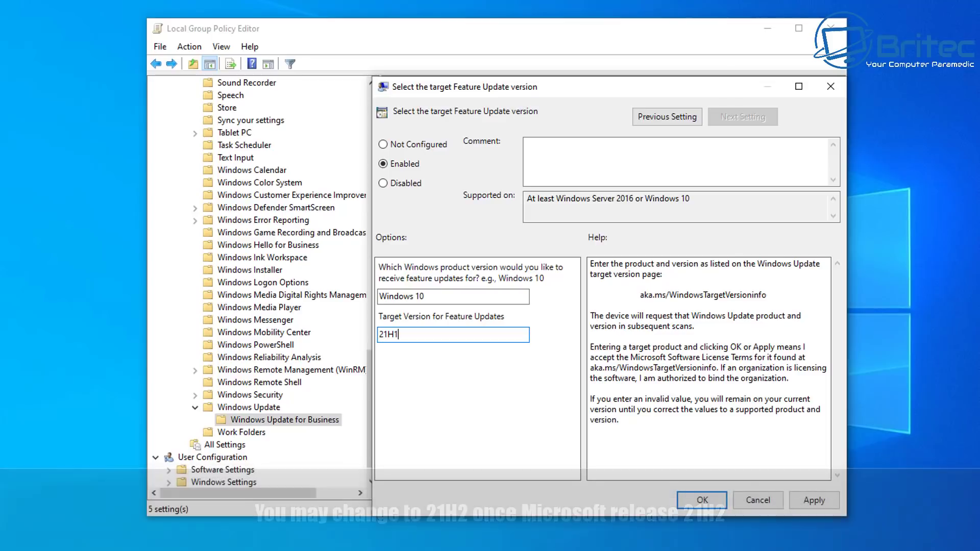
click(815, 505)
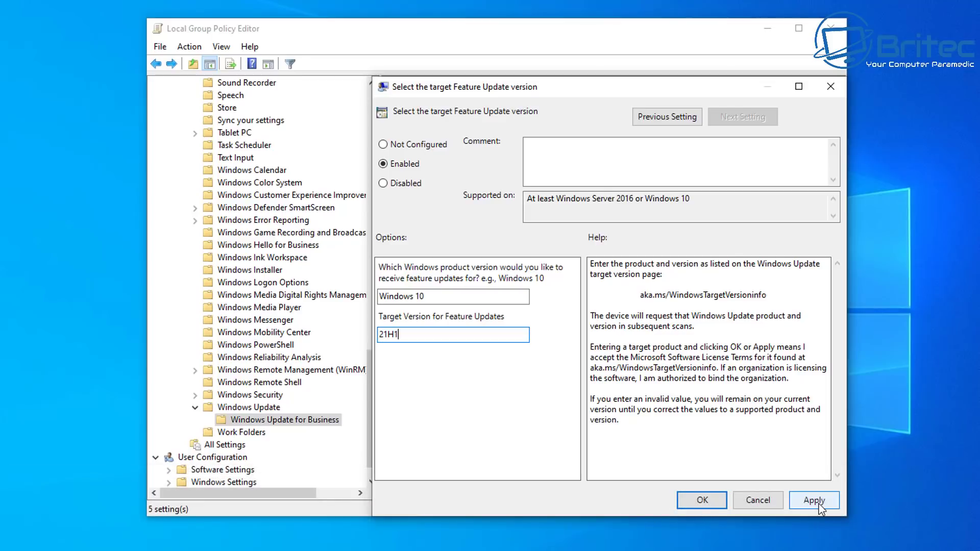
click(696, 508)
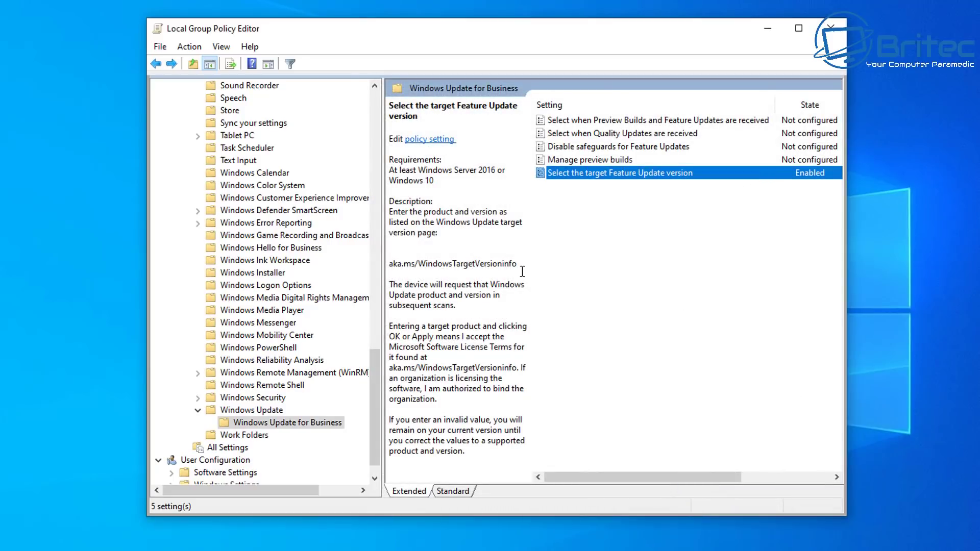
- Minimize the Group Policy Editor and scroll through the update policy reference page
click(767, 28)
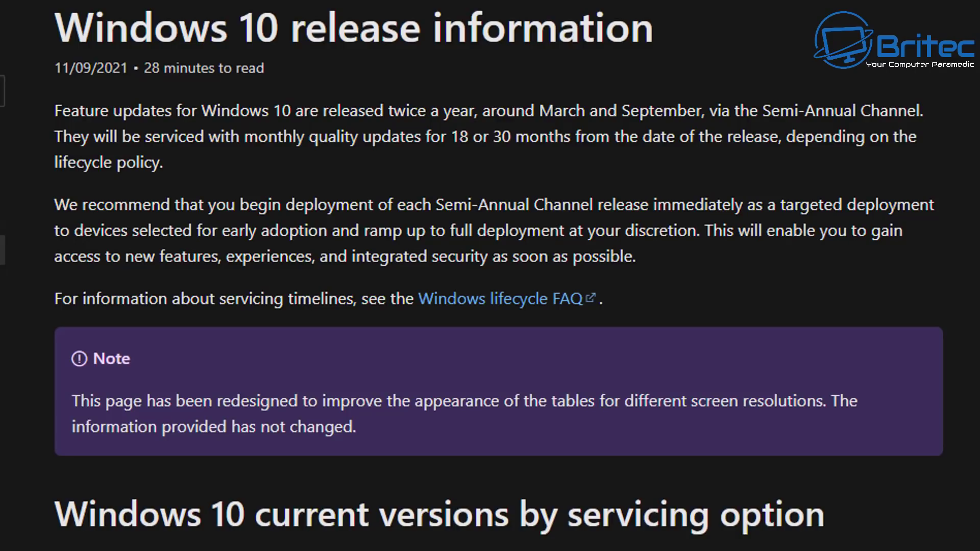
scroll(471, 276, down, 5)
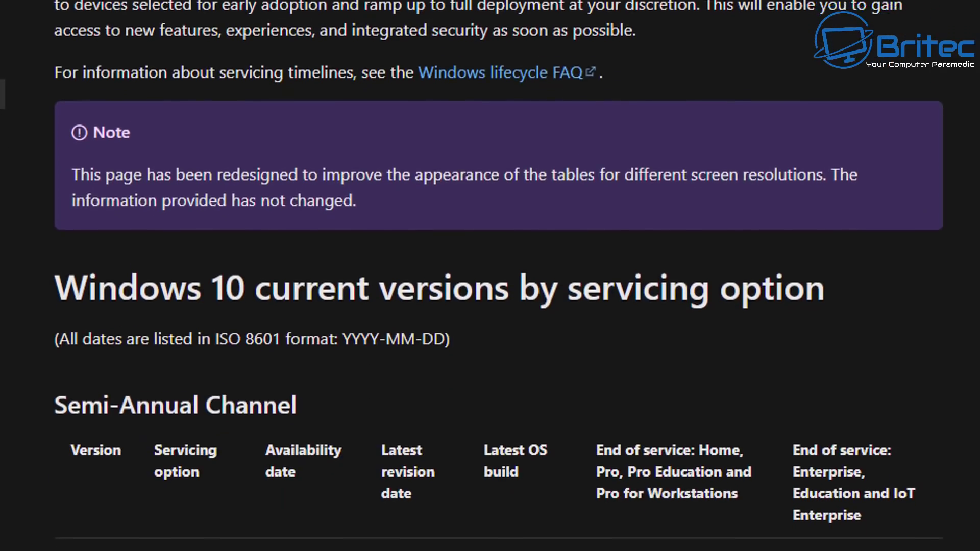
scroll(471, 275, down, 7)
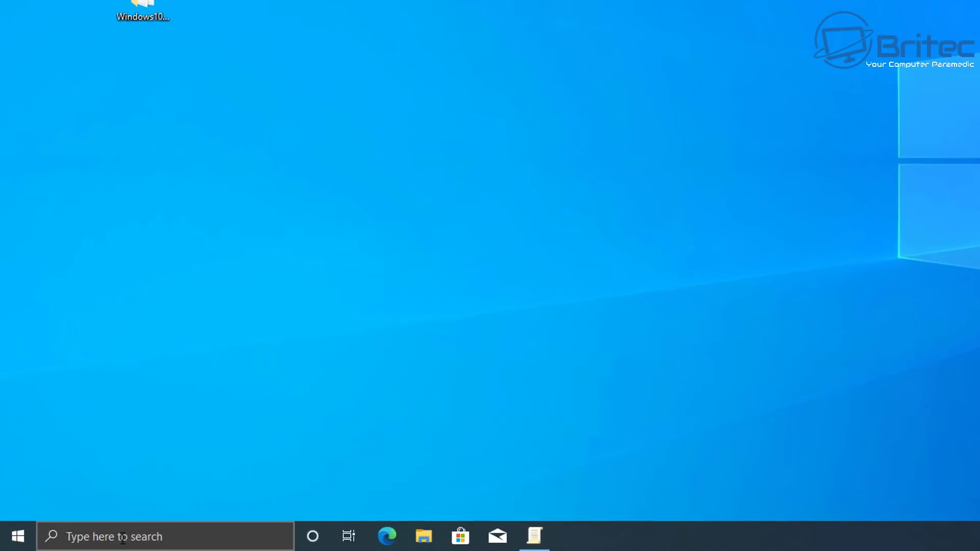
- Launch Registry Editor from a regedit search and approve the admin prompt
click(121, 536)
text(regedit)
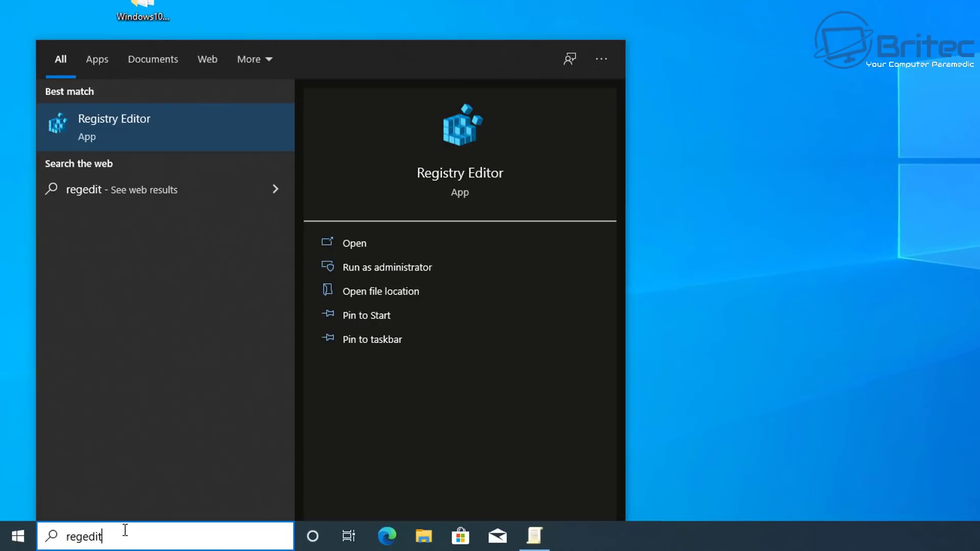
click(130, 134)
click(645, 232)
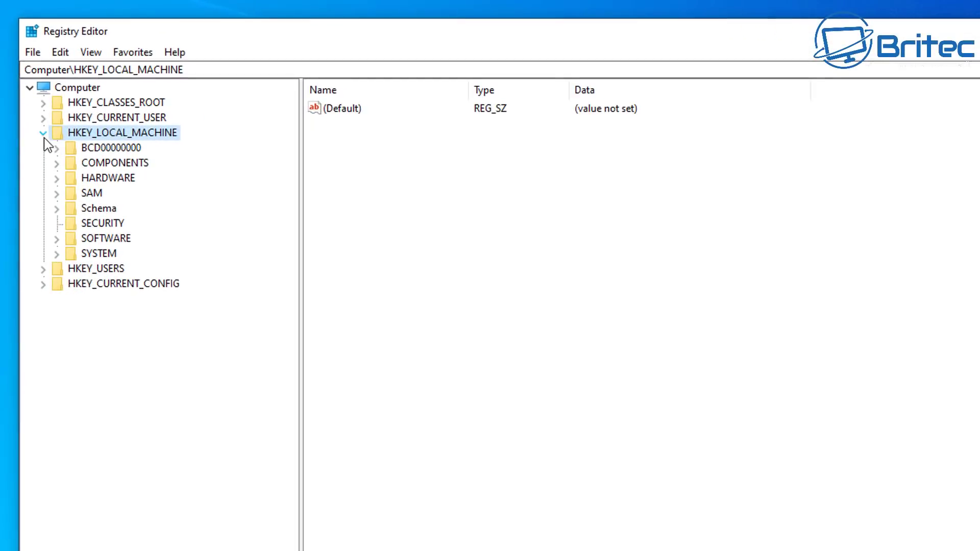
- Expand HKEY_LOCAL_MACHINE and its SOFTWARE key
click(43, 135)
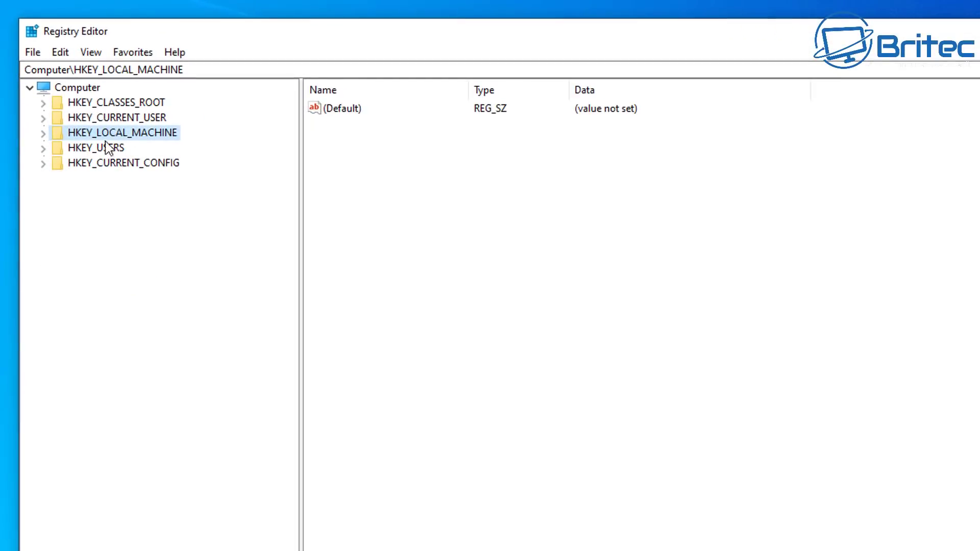
click(72, 92)
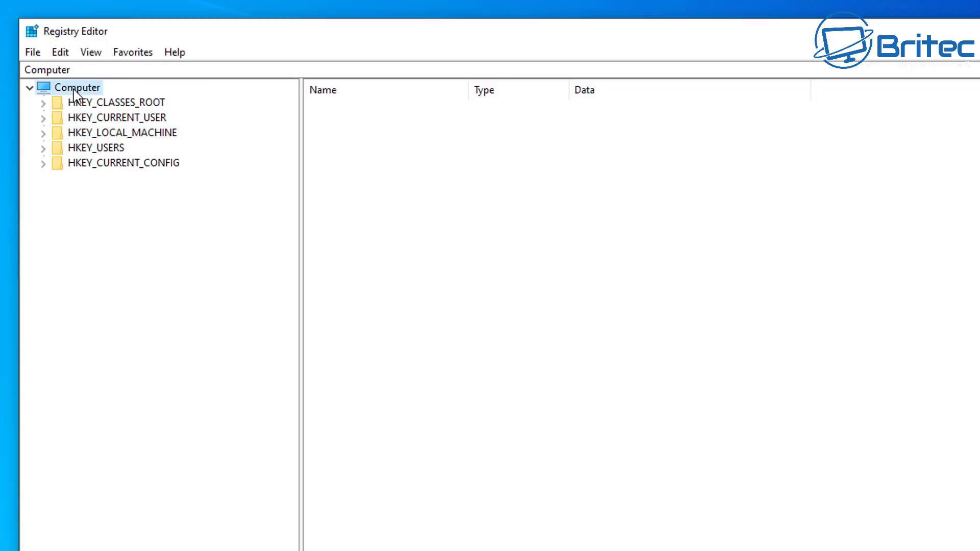
click(97, 136)
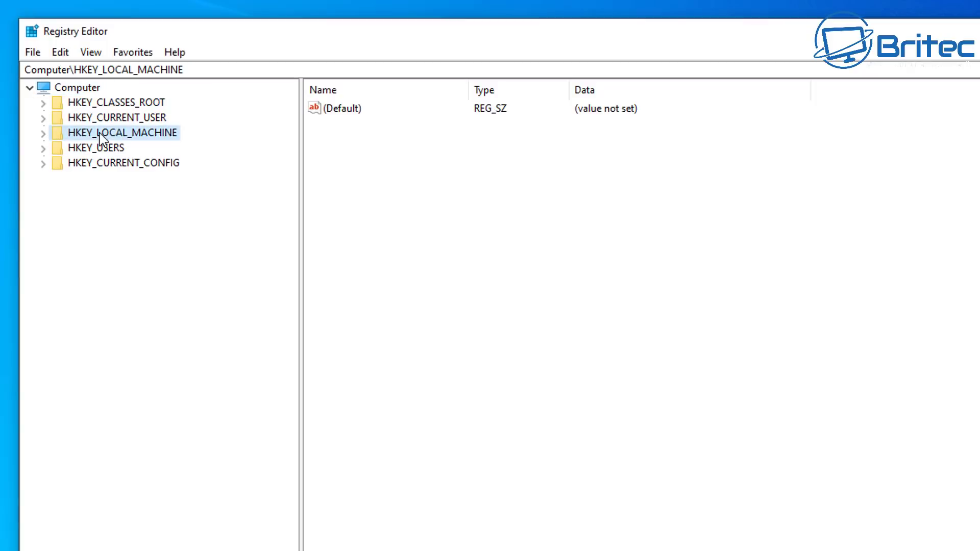
click(44, 134)
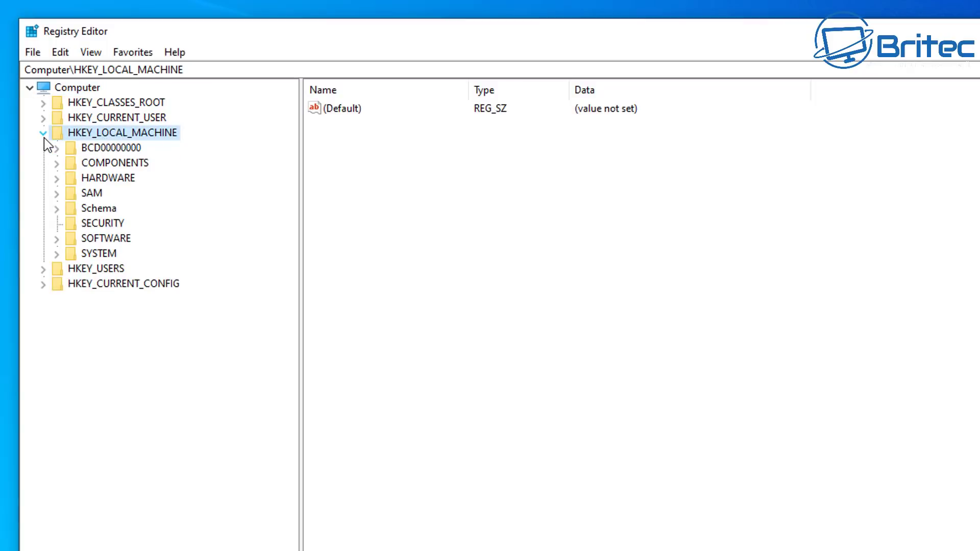
click(67, 240)
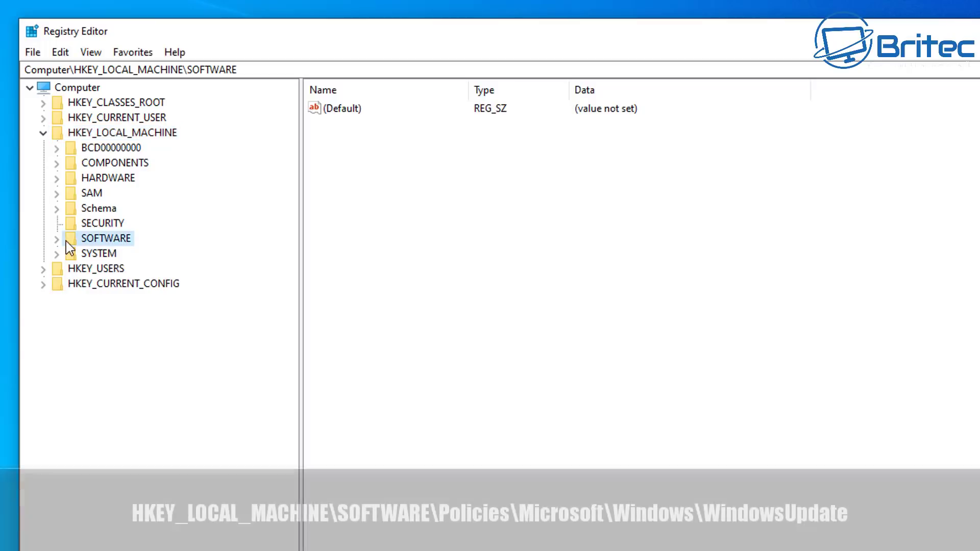
click(57, 238)
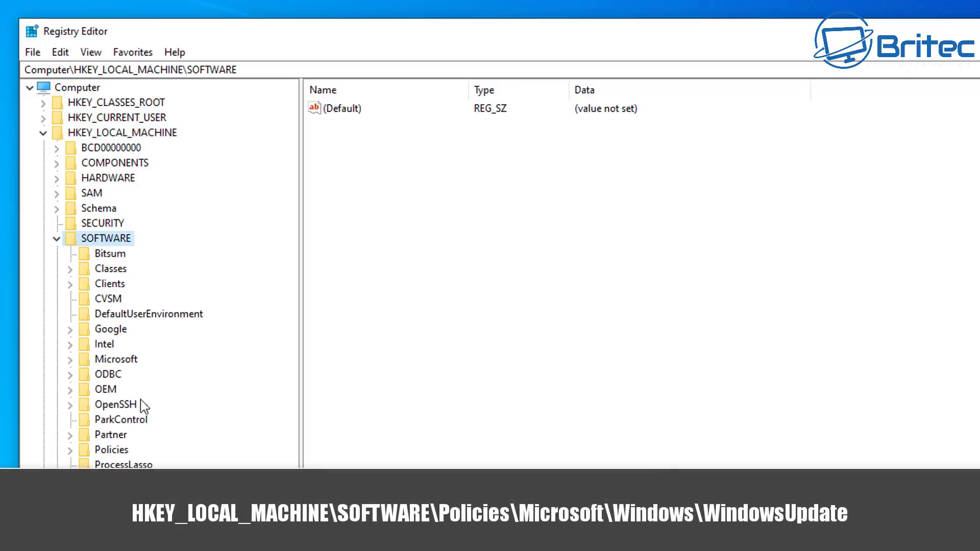
- Expand Policies\Microsoft and the Windows key to list its subkeys
click(107, 450)
click(71, 450)
click(110, 465)
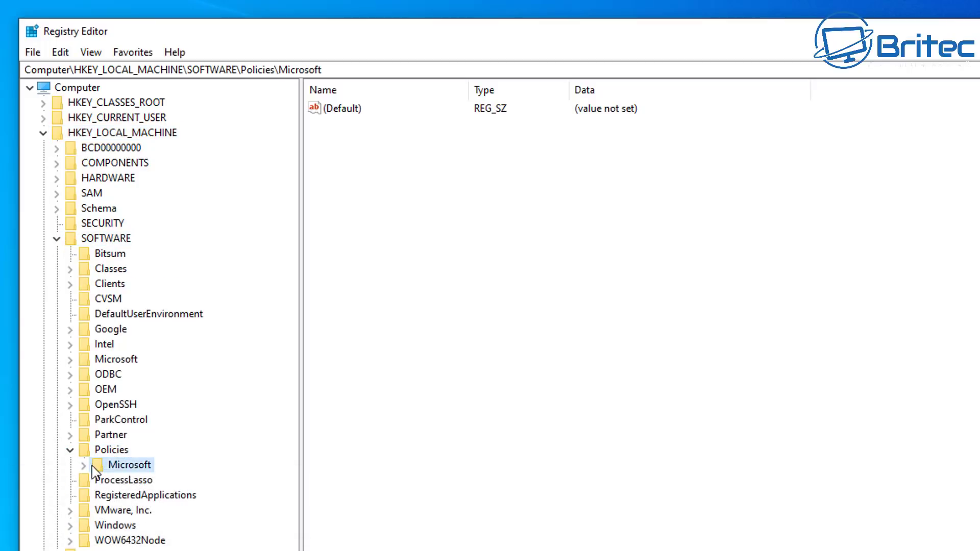
click(84, 465)
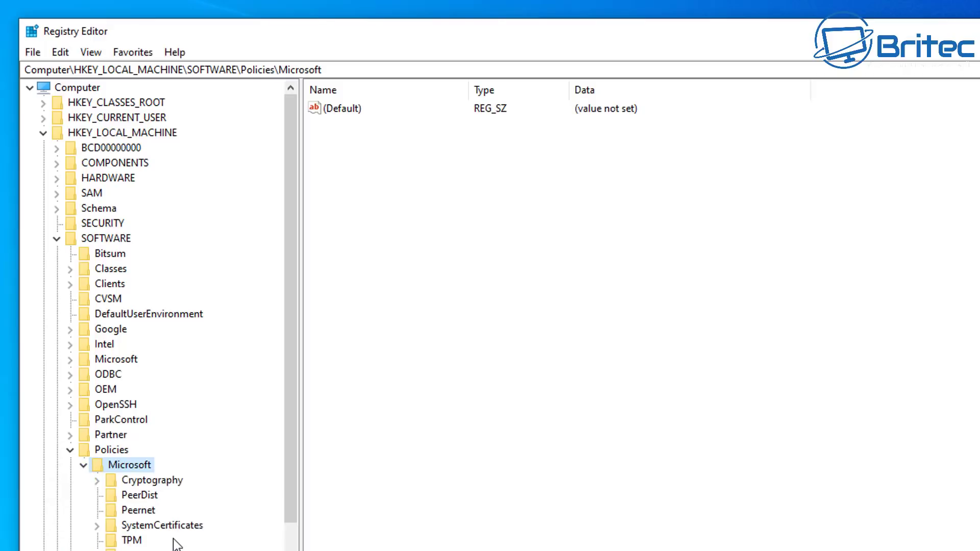
click(133, 550)
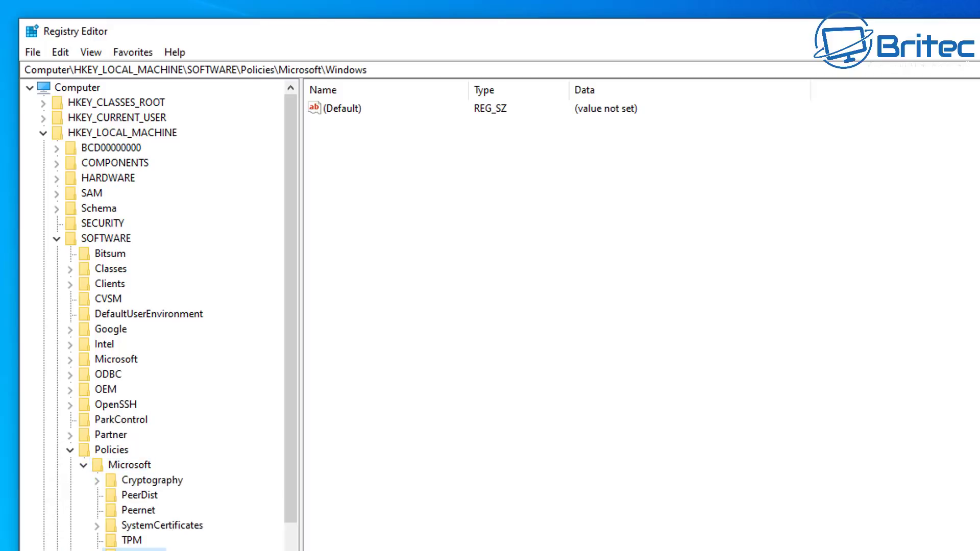
key(Right)
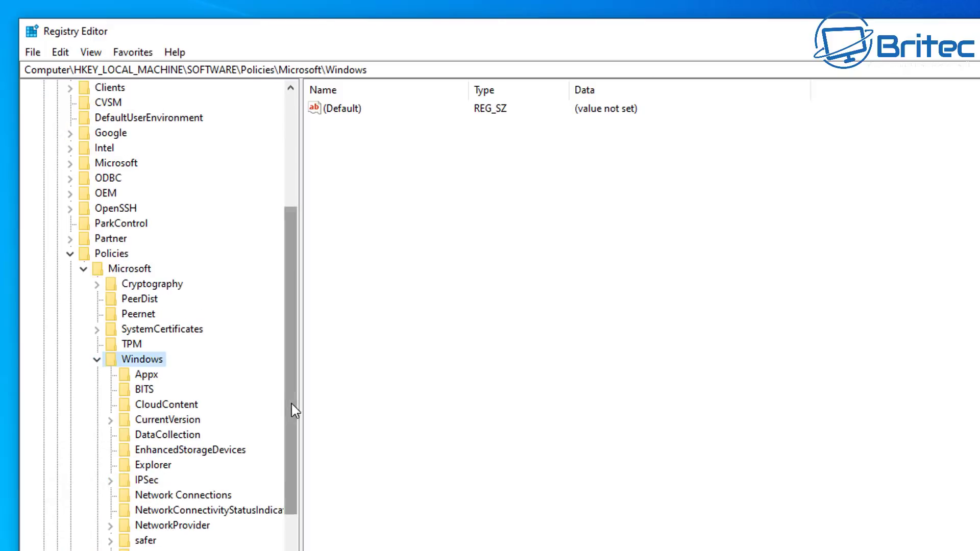
drag(292, 414, 296, 475)
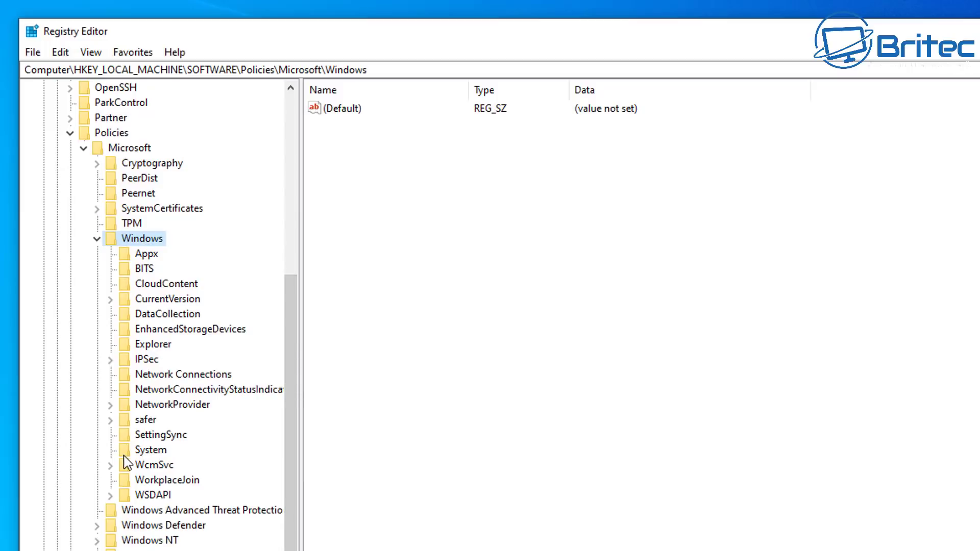
- Create a subkey named WindowsUpdate under the Windows key with New > Key
scroll(141, 462, down, 1)
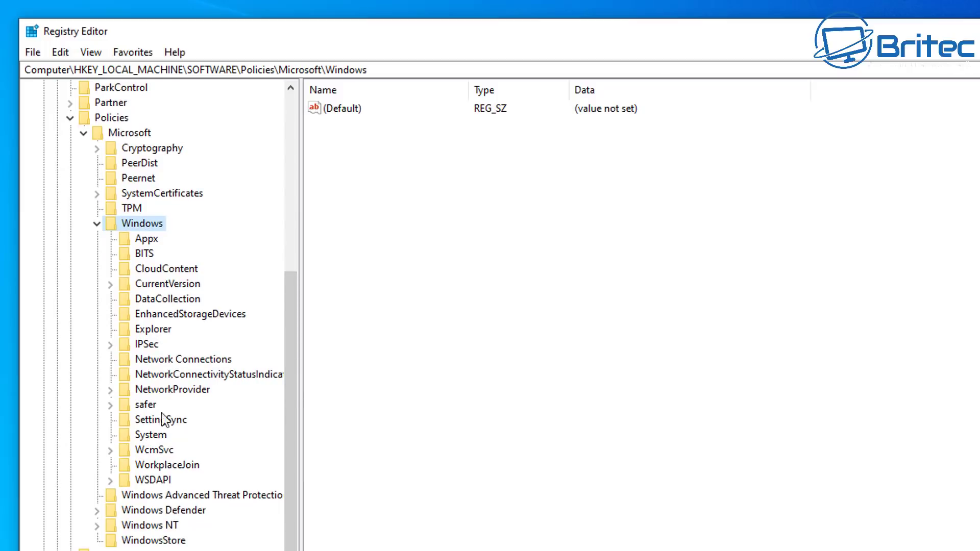
right_click(138, 223)
mouse_move(210, 251)
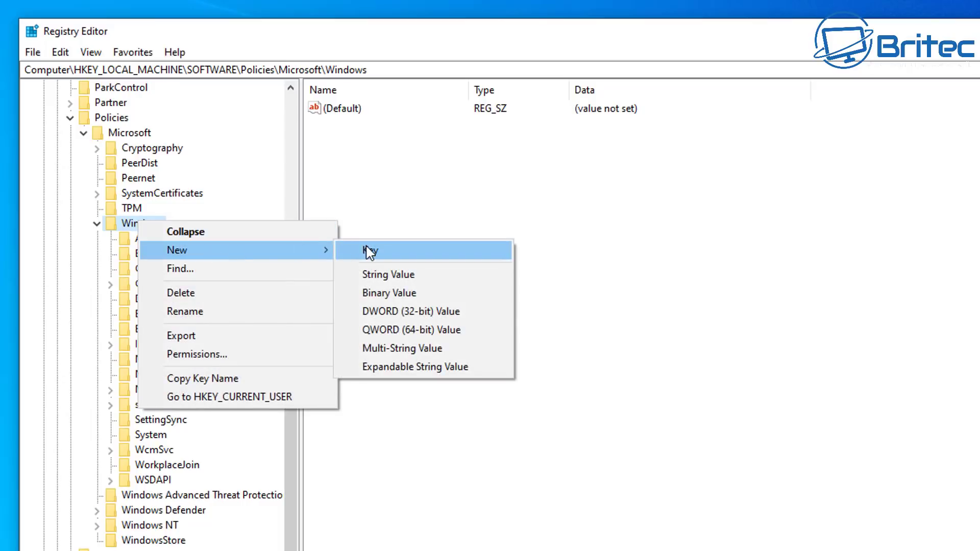
click(370, 251)
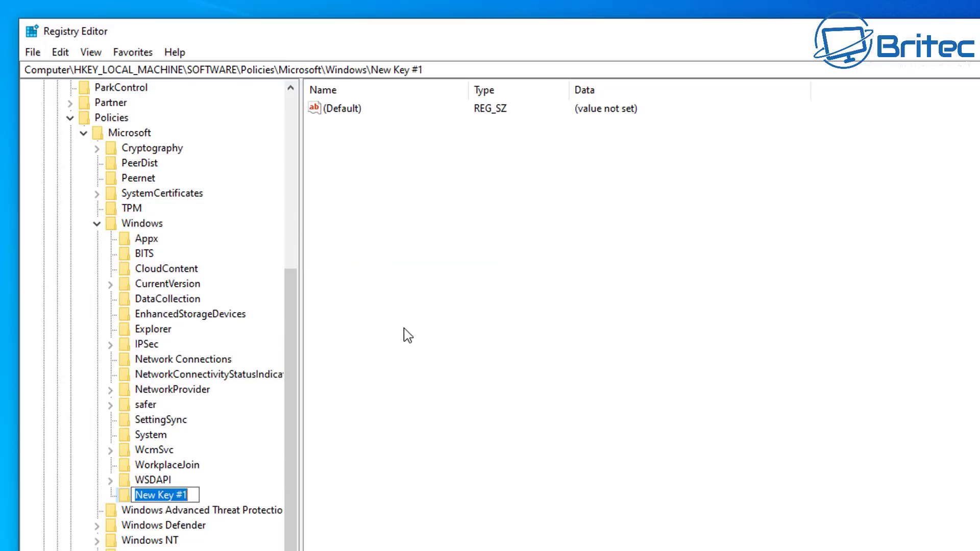
text(Window)
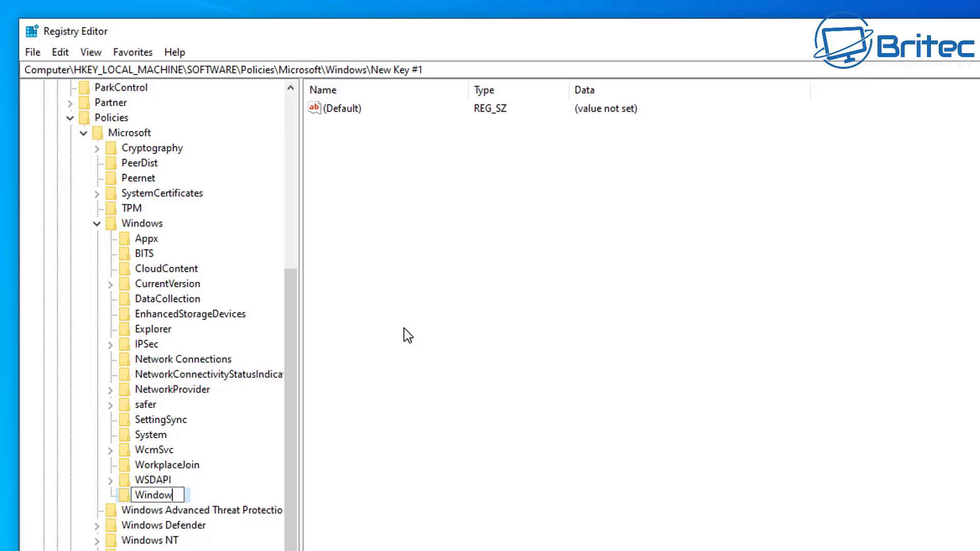
text(sUpdate)
key(Return)
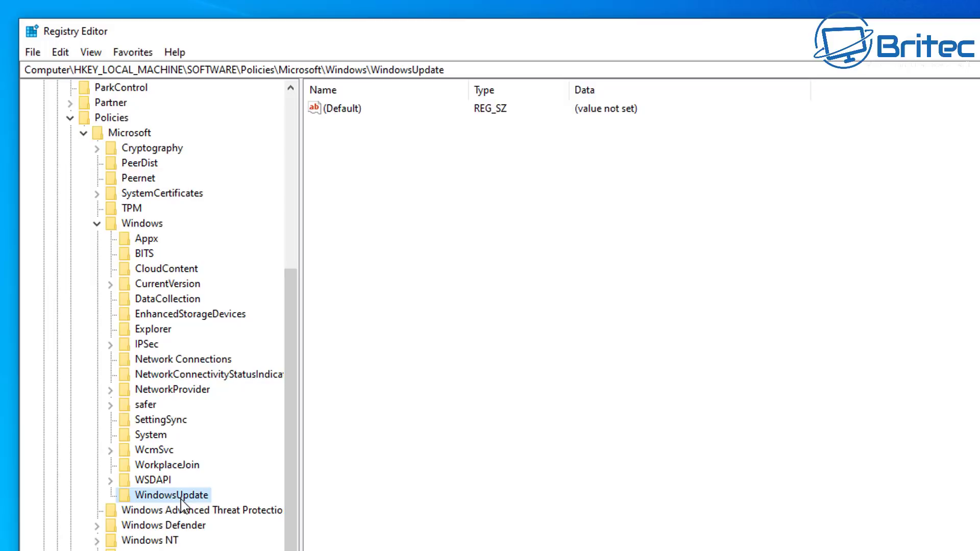
click(471, 157)
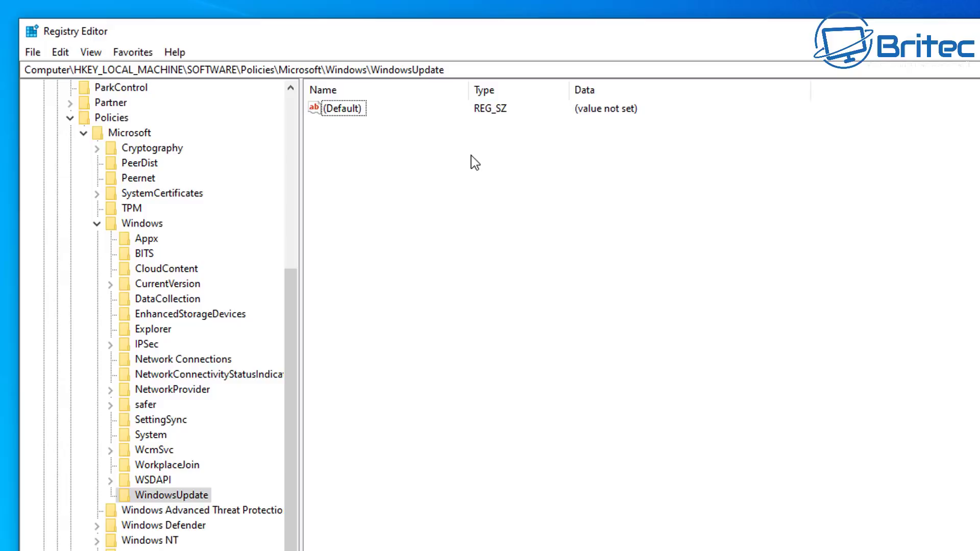
- Create a DWORD (32-bit) value named TargetReleaseVersion with data 1 in WindowsUpdate
right_click(336, 212)
mouse_move(397, 222)
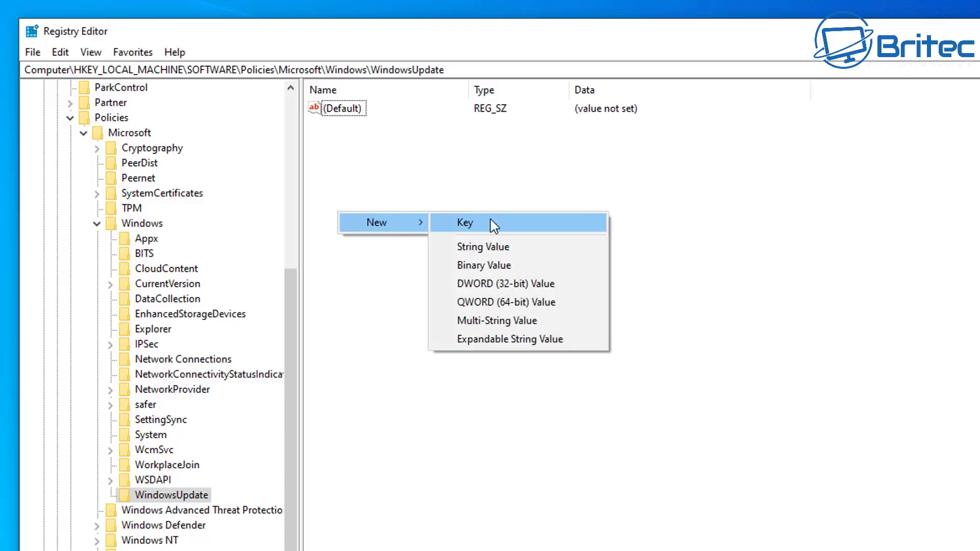
click(501, 285)
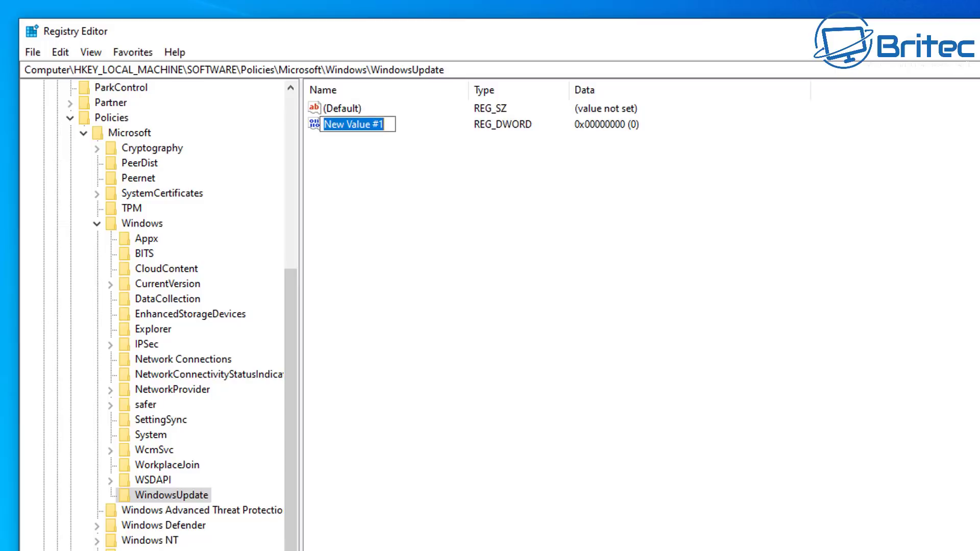
click(352, 125)
drag(388, 124, 299, 130)
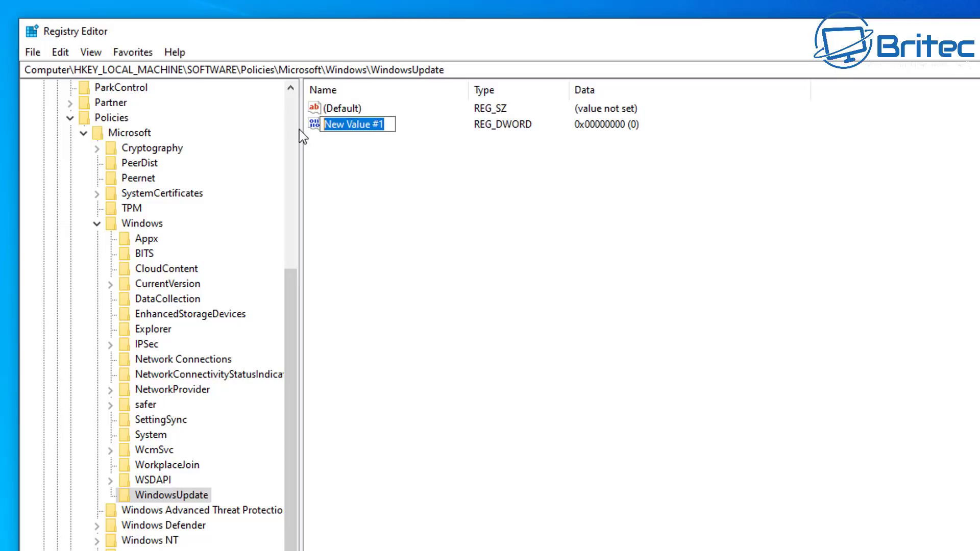
right_click(346, 127)
click(381, 198)
key(Return)
double_click(360, 127)
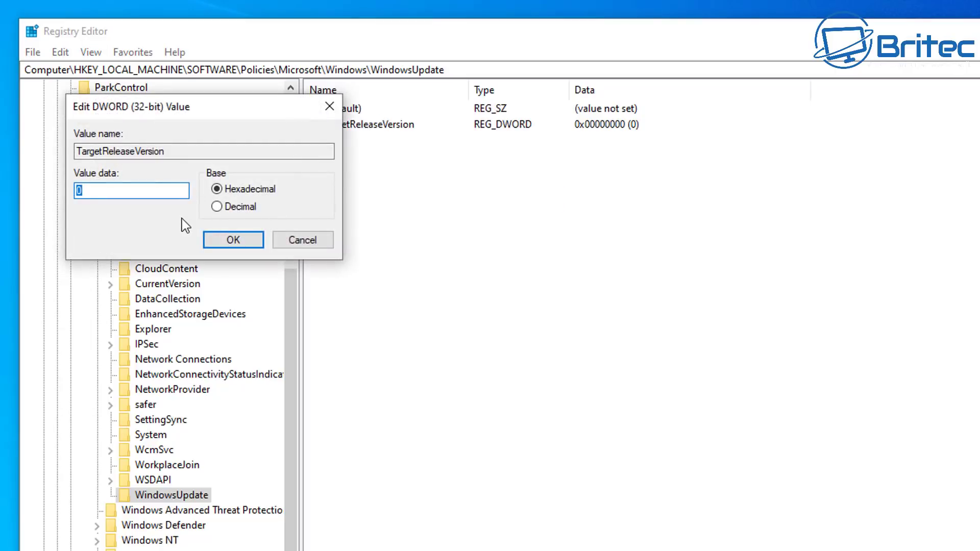
text(1)
click(231, 240)
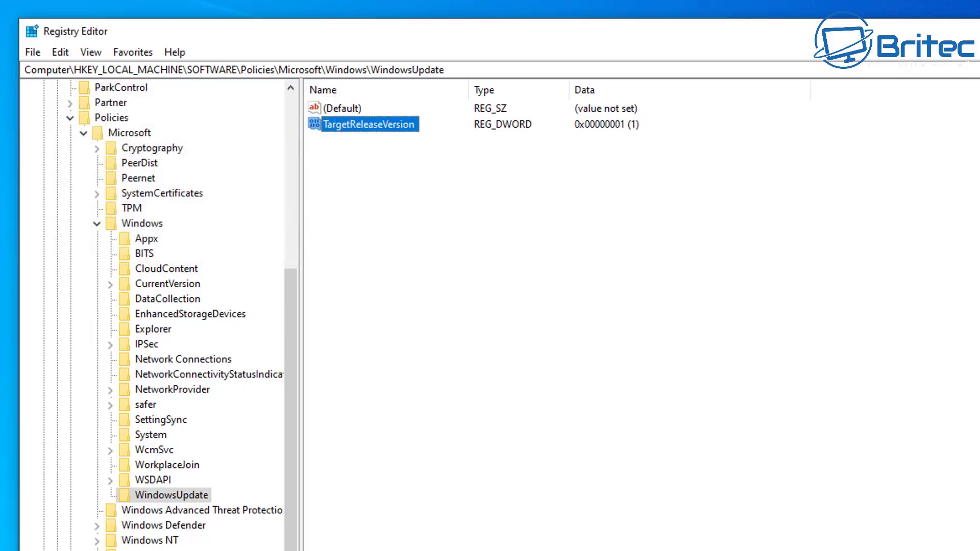
- Add a new string value named ProductVersion
right_click(369, 189)
mouse_move(422, 207)
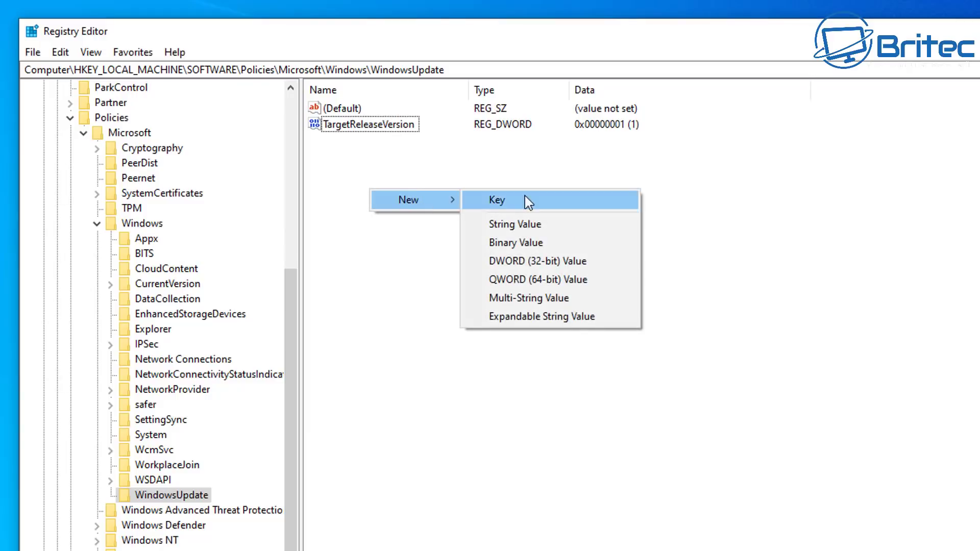
click(533, 225)
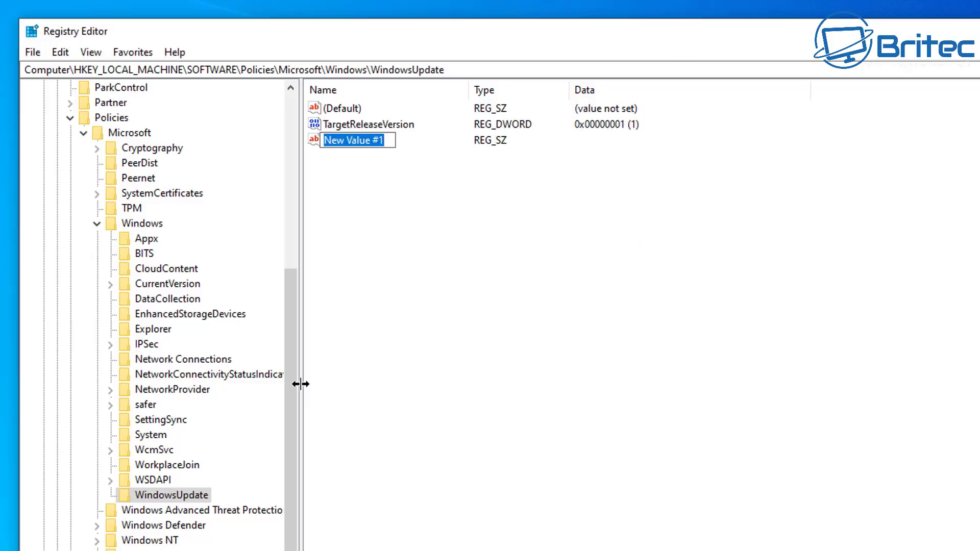
text(P)
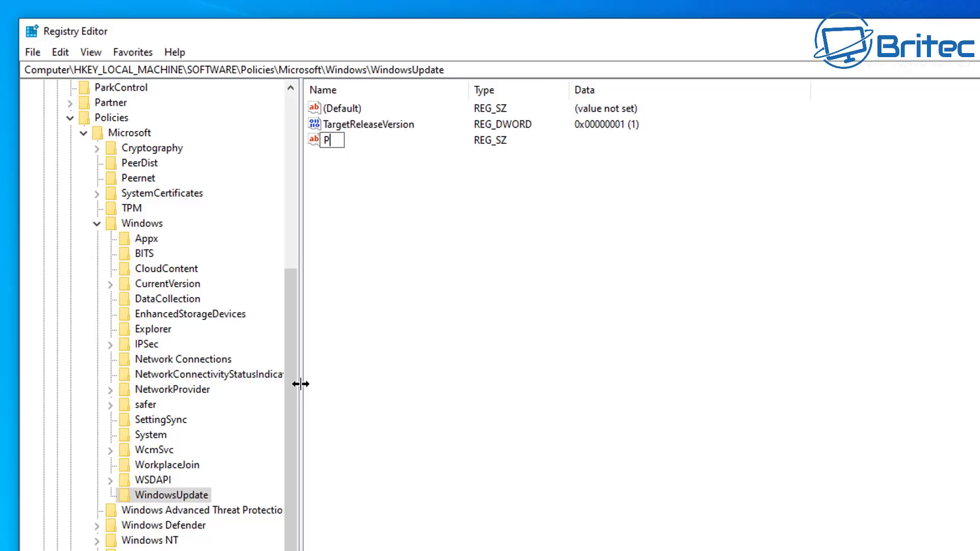
text(roductVersion)
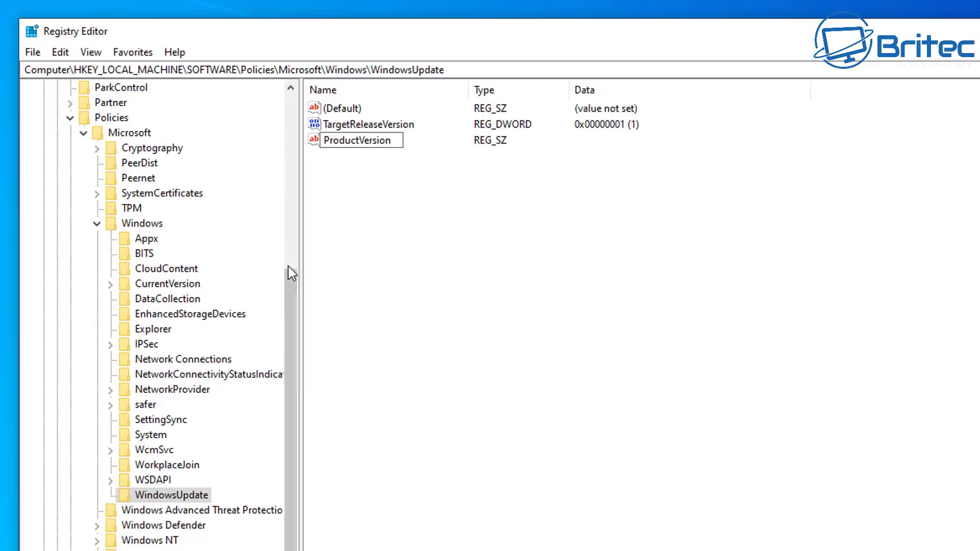
key(Return)
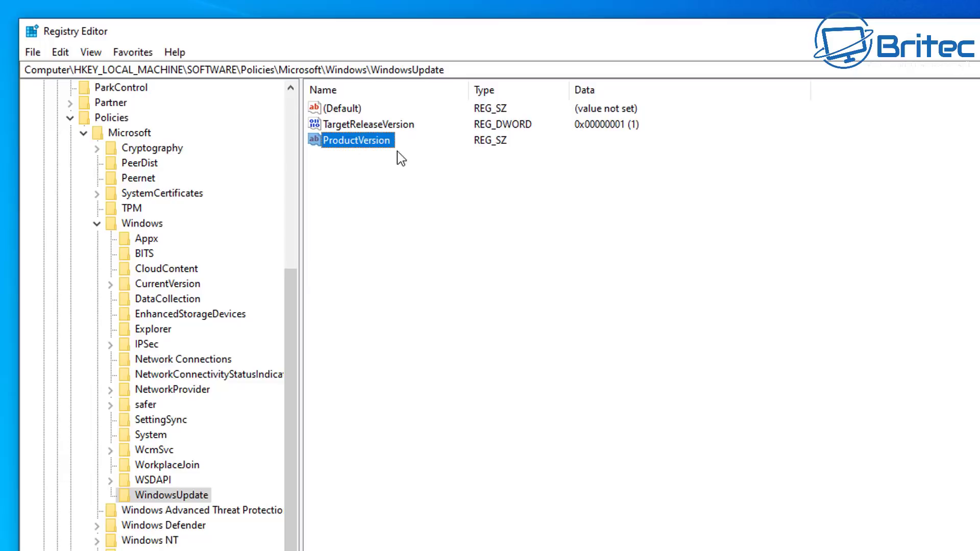
- Set ProductVersion's value data to 'Windows 10'
double_click(341, 147)
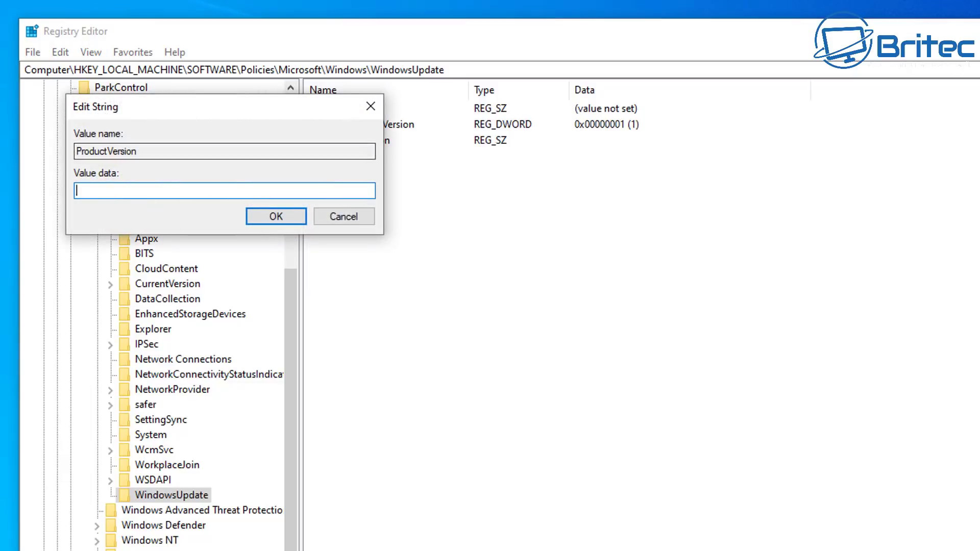
drag(185, 108, 446, 189)
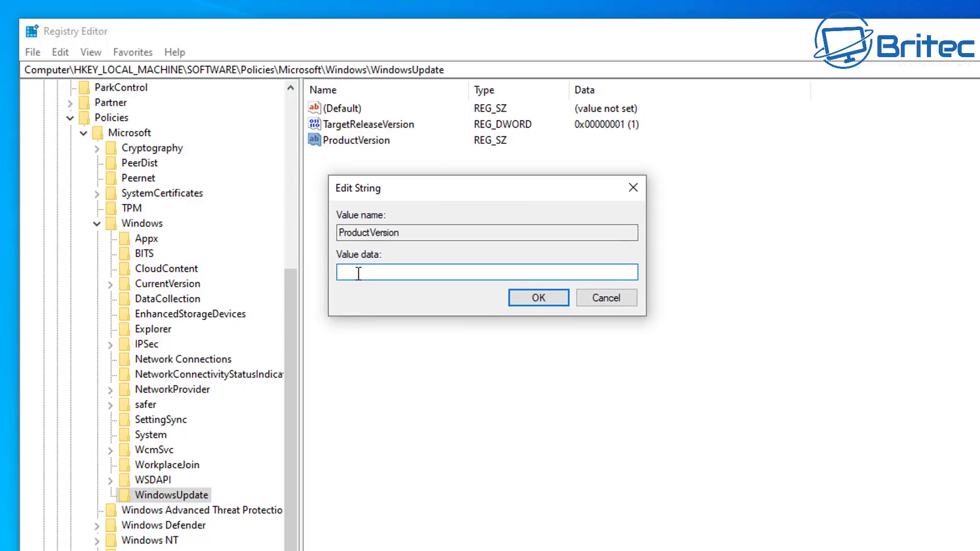
text(Windows 10)
click(541, 298)
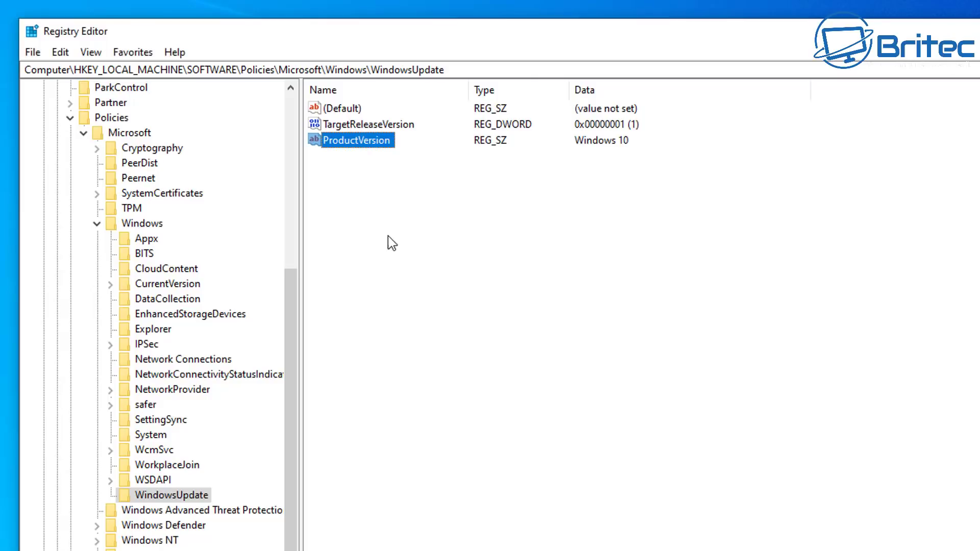
click(383, 213)
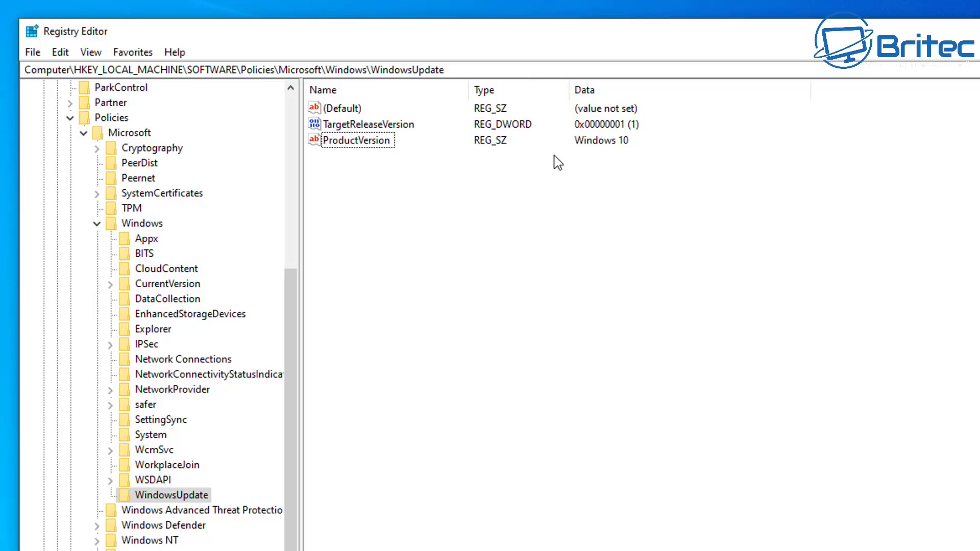
- Add a new string value named TargetReleaseVersionInfo
right_click(354, 186)
mouse_move(388, 197)
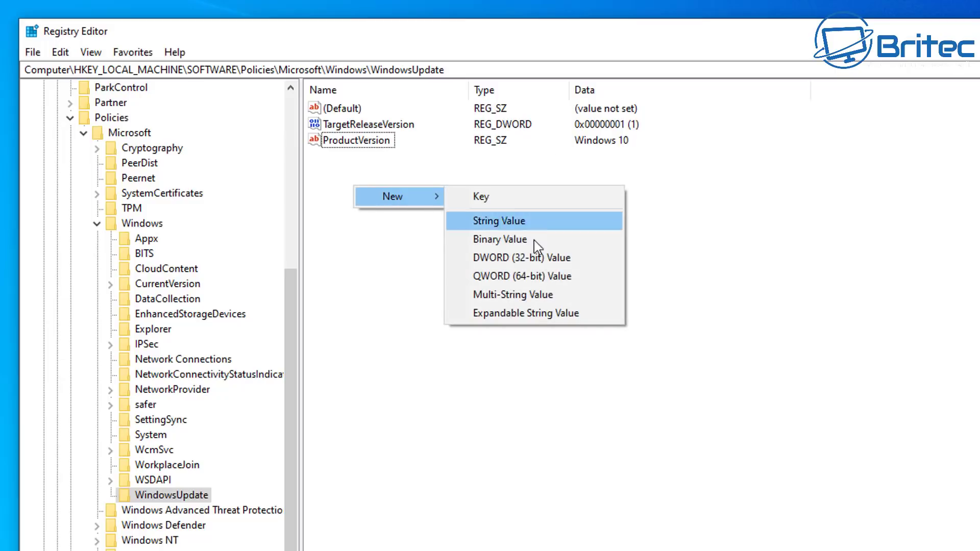
click(525, 221)
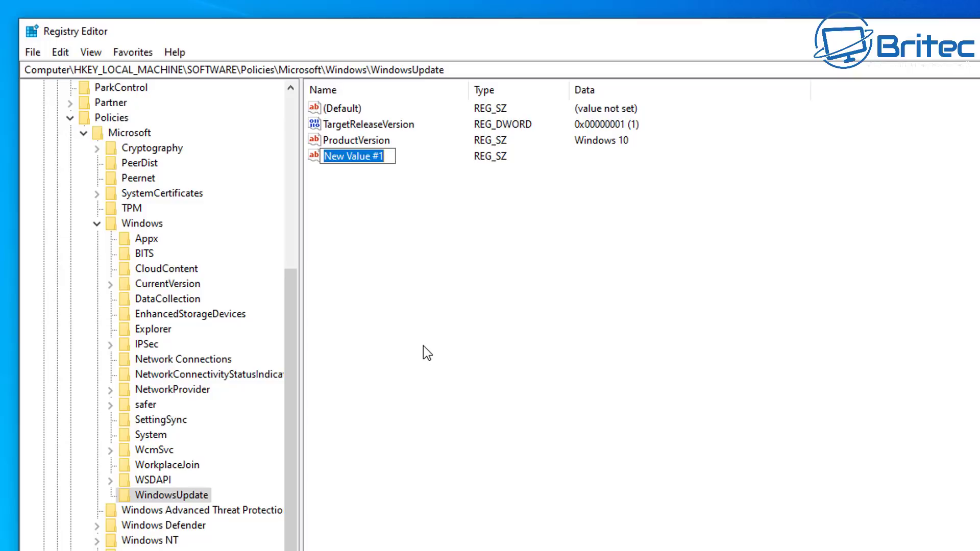
text(Tal)
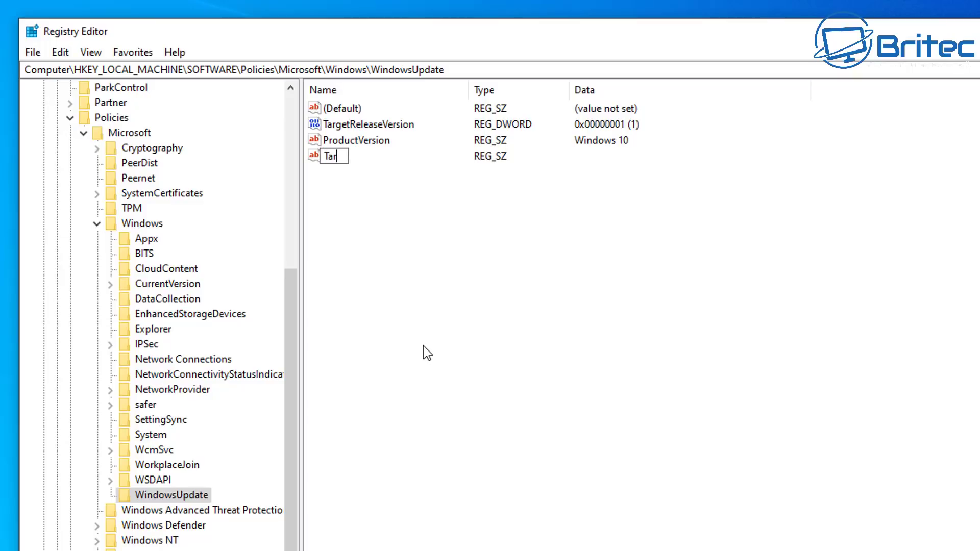
key(BackSpace)
text(rger)
key(BackSpace)
text(tRelease)
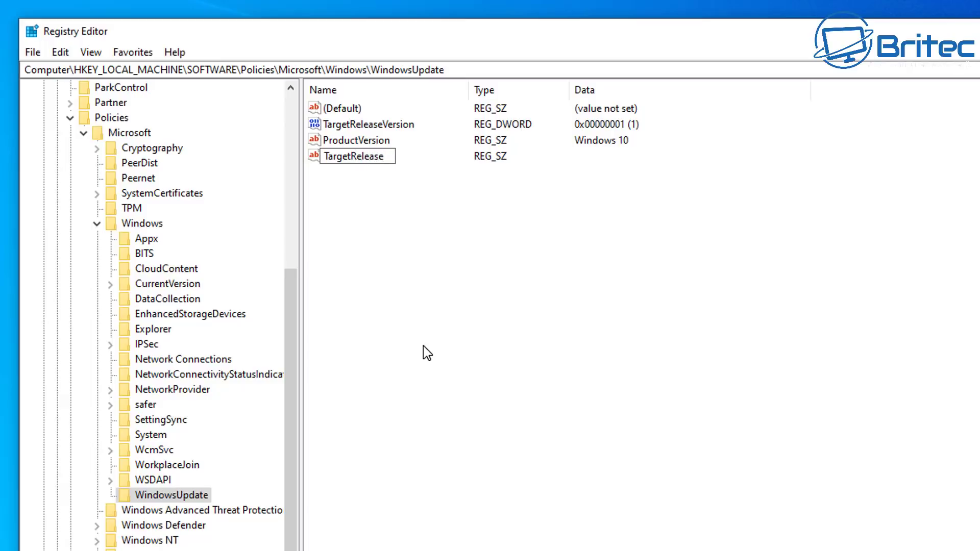
text(VersionInfo)
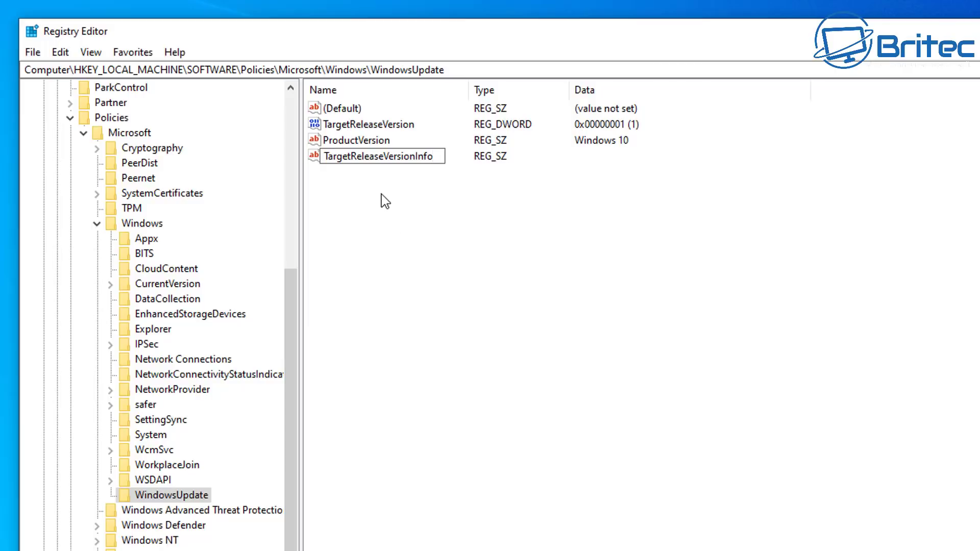
key(Return)
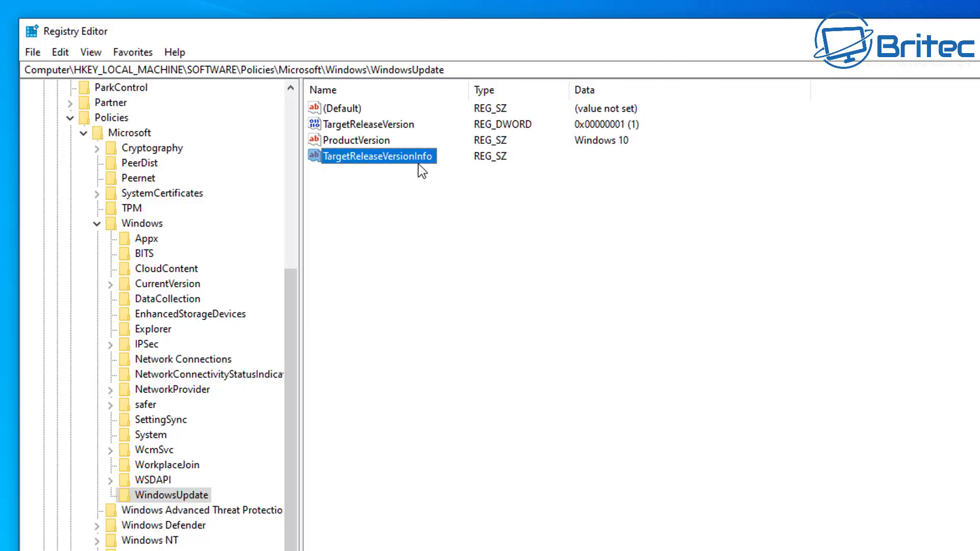
- Set TargetReleaseVersionInfo's value data to 21H1
double_click(404, 162)
drag(205, 112, 454, 200)
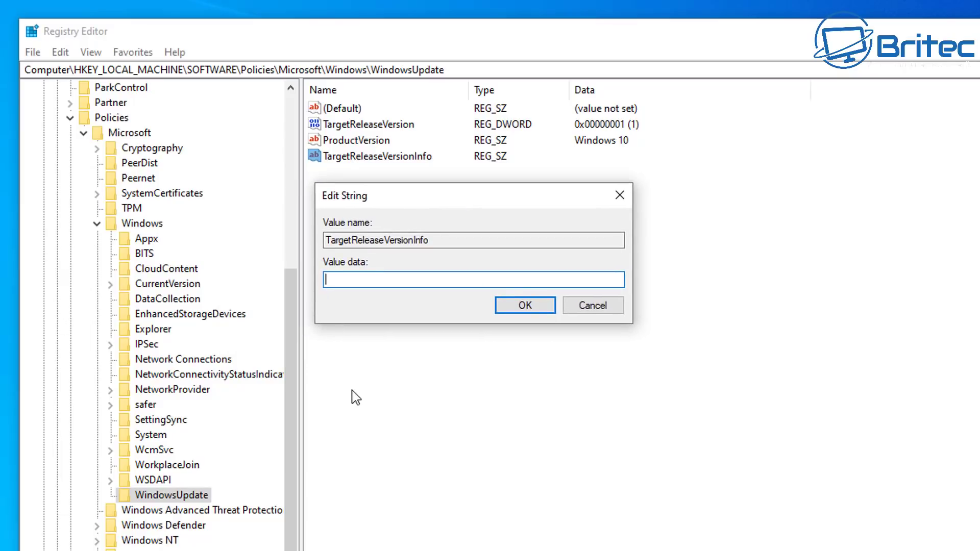
text(21H1)
click(524, 305)
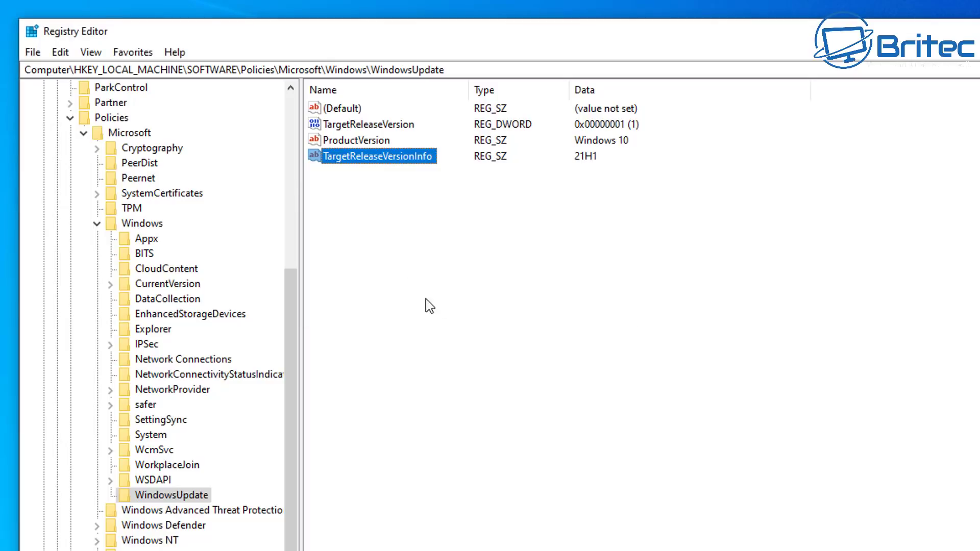
click(344, 198)
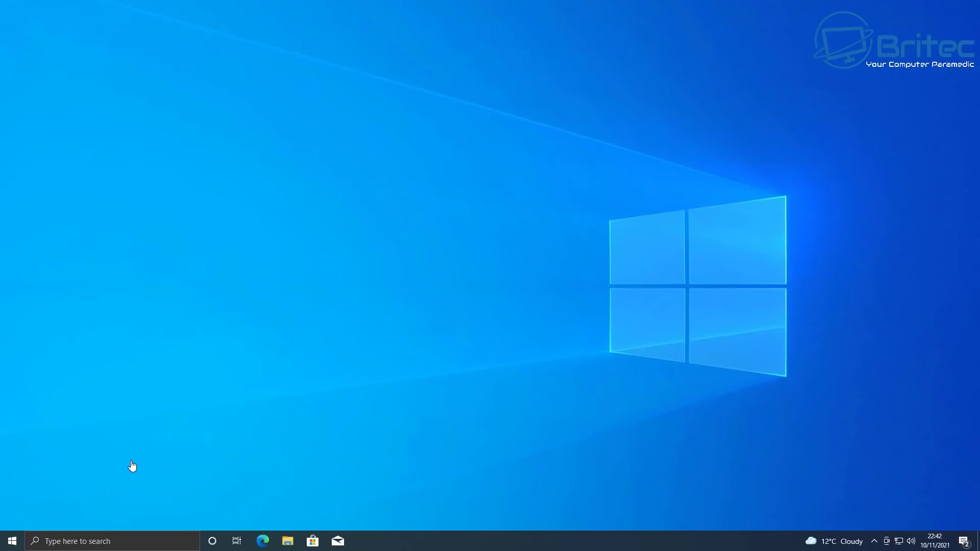
- Restart Windows from the Start menu's Power options
click(12, 545)
click(19, 518)
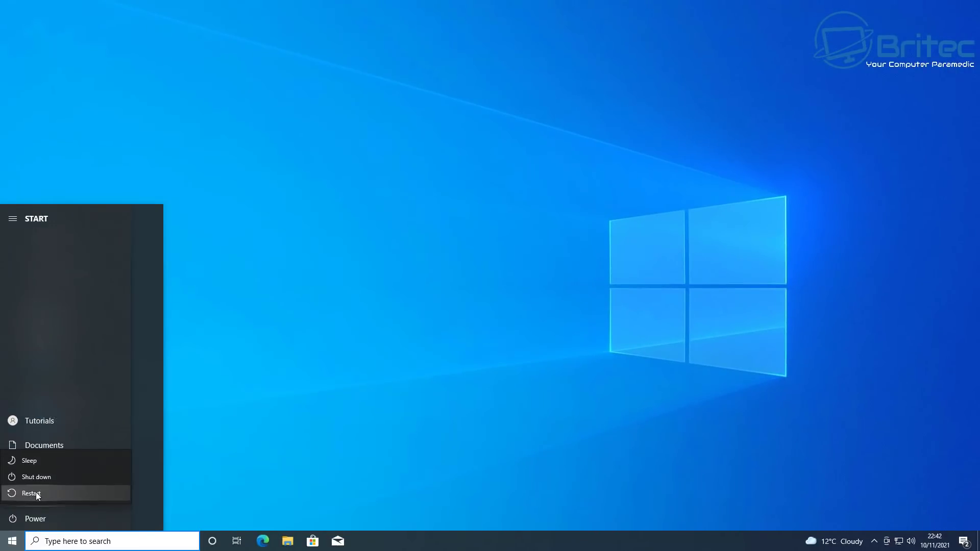
click(33, 493)
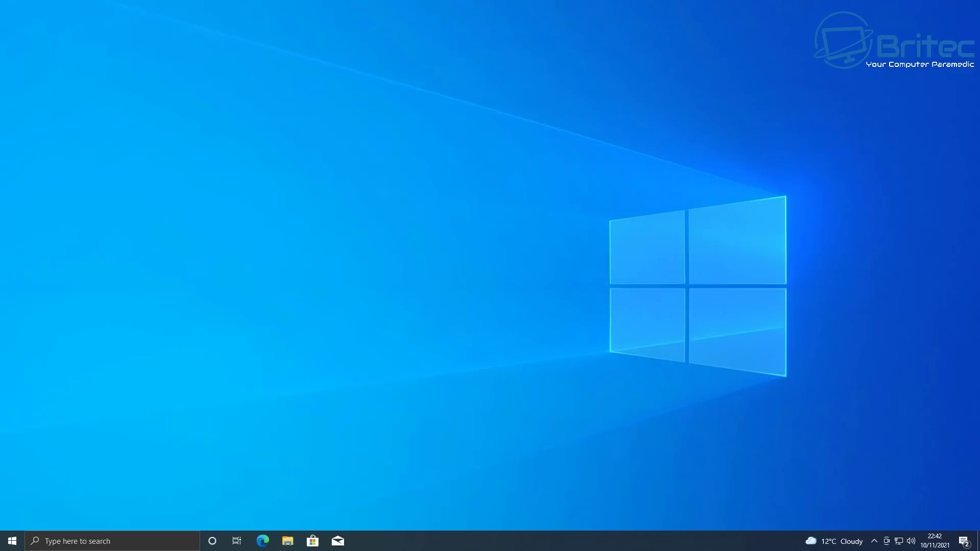
- Go to Settings > Update & Security and highlight the 'Some settings are managed by your organisation' notice
click(12, 540)
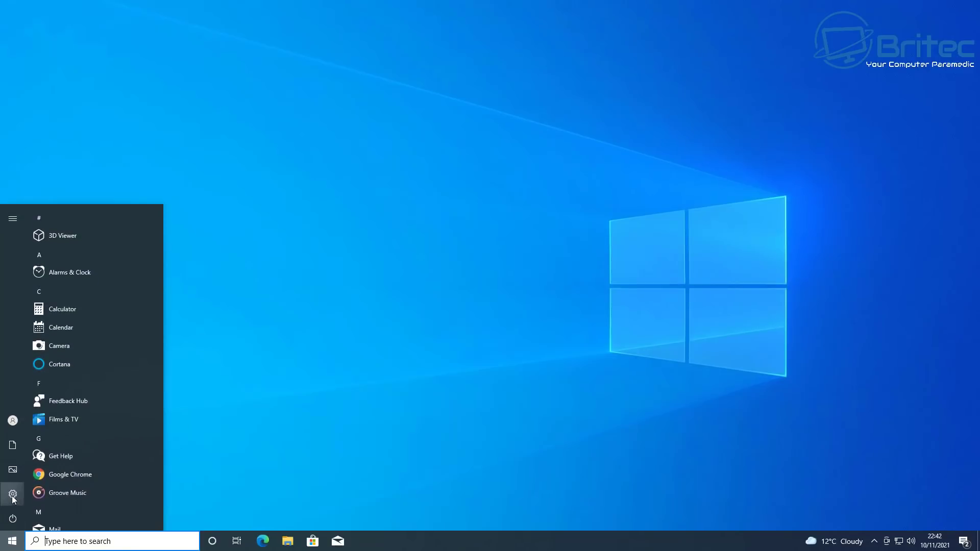
click(13, 496)
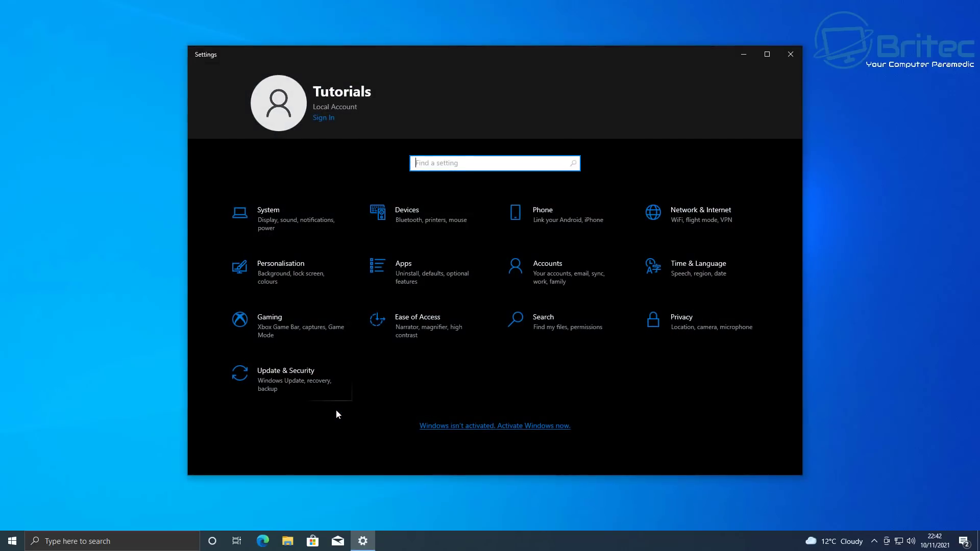
click(289, 389)
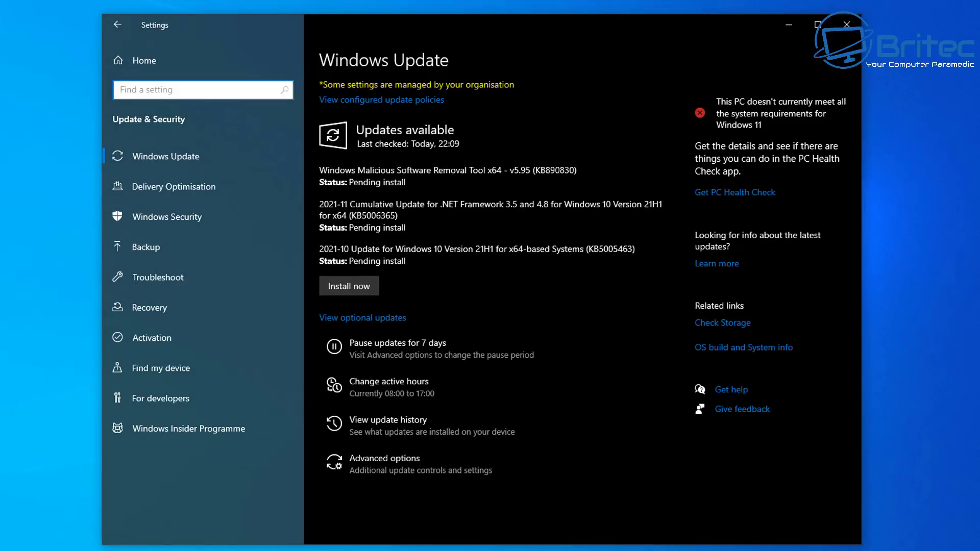
drag(319, 84, 514, 84)
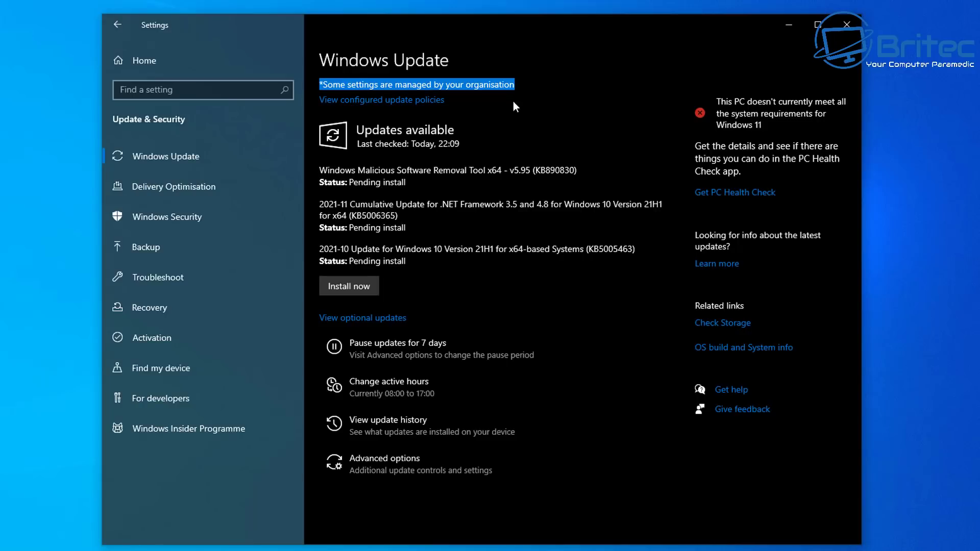
click(420, 101)
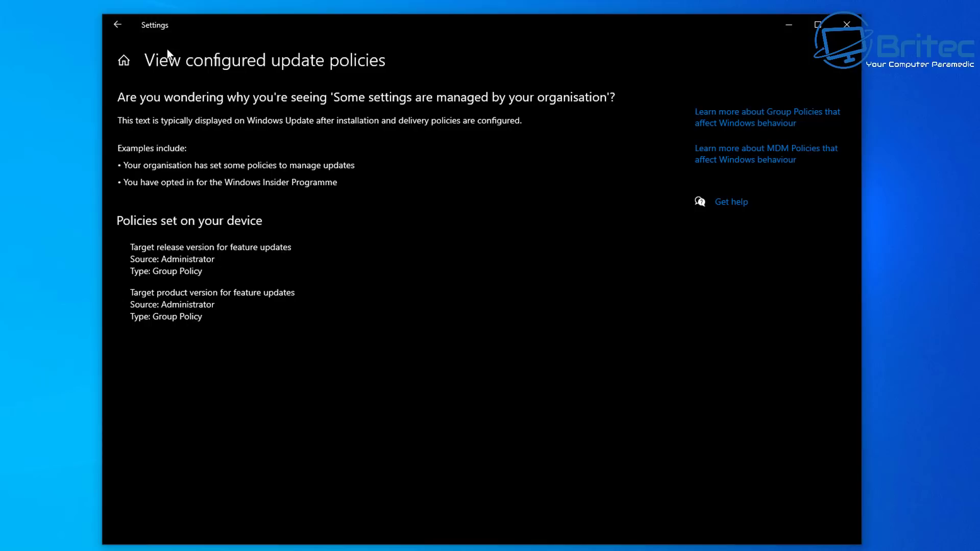
click(115, 28)
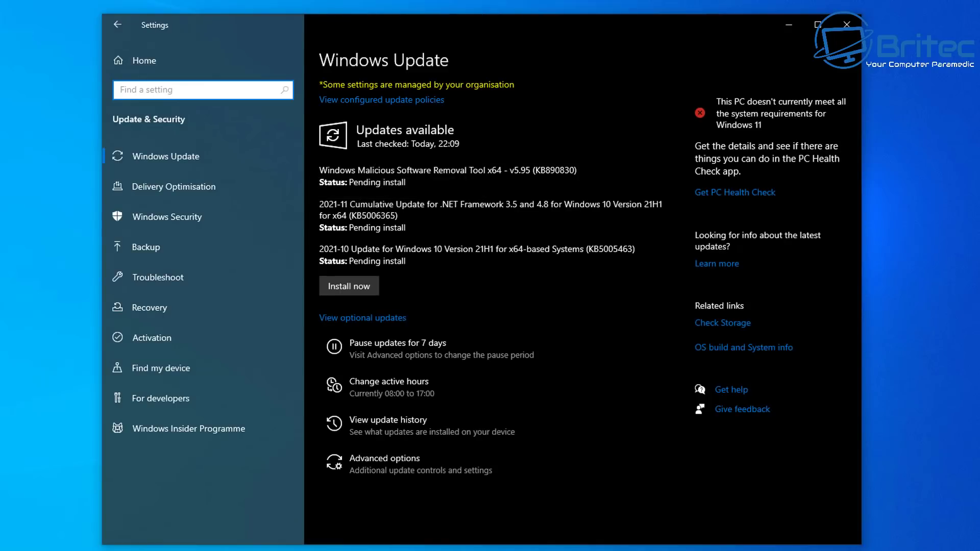
- Install the pending updates, including the 2021-10 Windows 10 21H1 update (KB5005463)
click(362, 287)
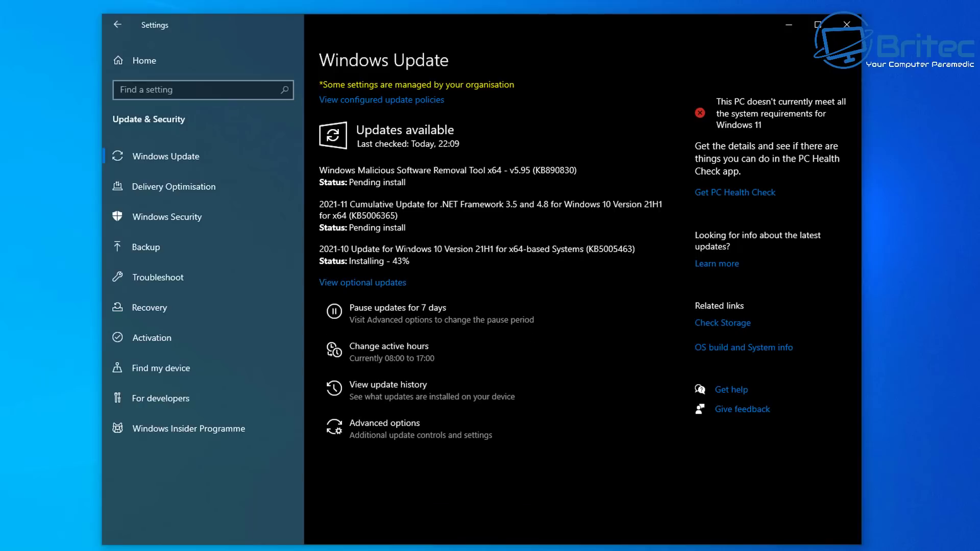